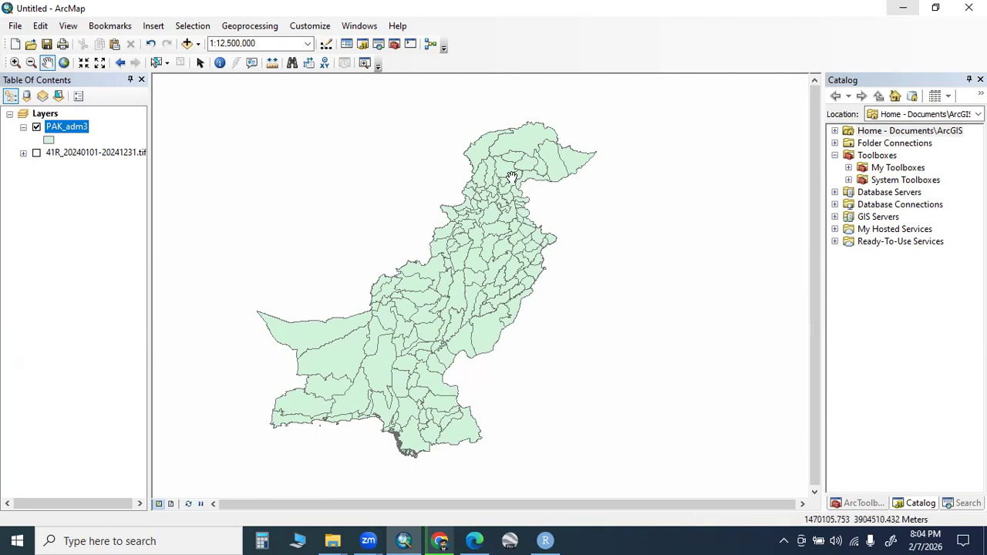
Step: Show the 41R_20240101-20241231.tif raster and compare its coverage with PAK_adm3 by swapping their drawing order, leaving PAK_adm3 uppermost
{"action": "left_click", "coordinate": [36, 153]}
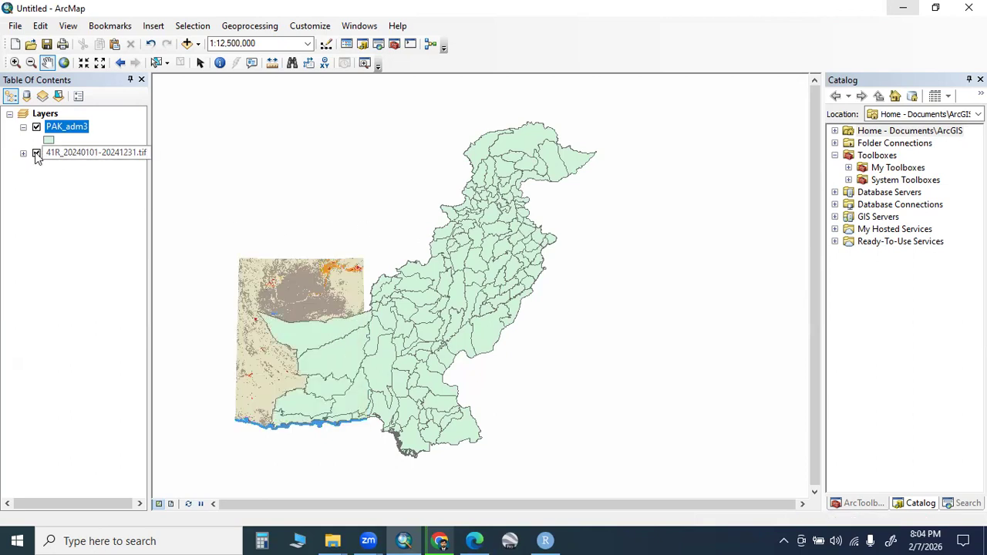
{"action": "left_click_drag", "start_coordinate": [75, 154], "coordinate": [72, 114]}
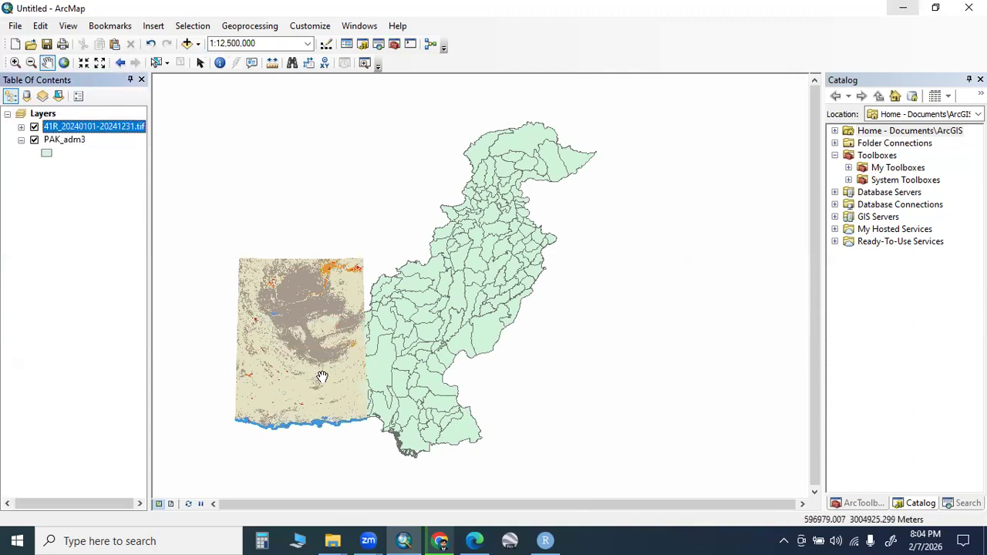
{"action": "scroll", "coordinate": [322, 376], "scroll_direction": "down", "scroll_amount": 1}
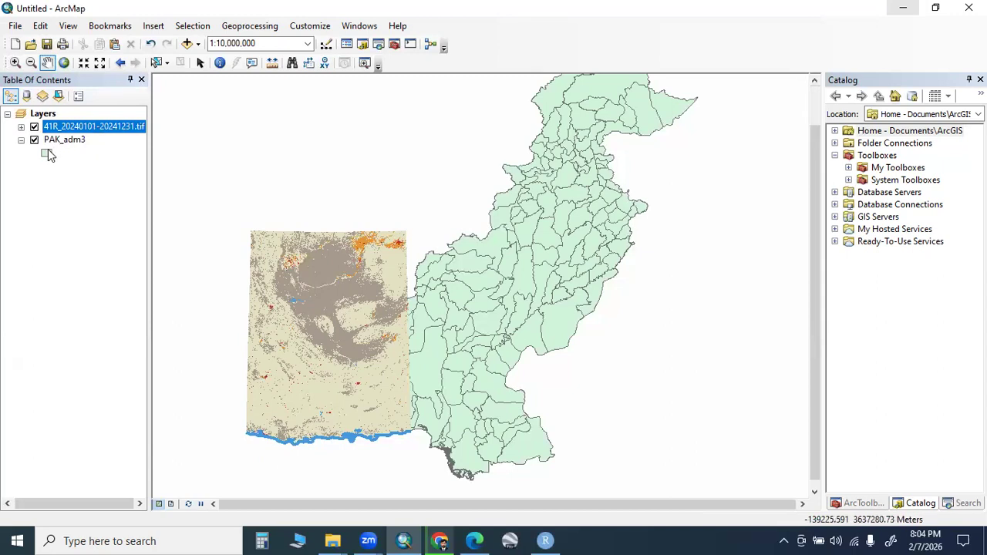
{"action": "left_click_drag", "start_coordinate": [68, 142], "coordinate": [66, 122]}
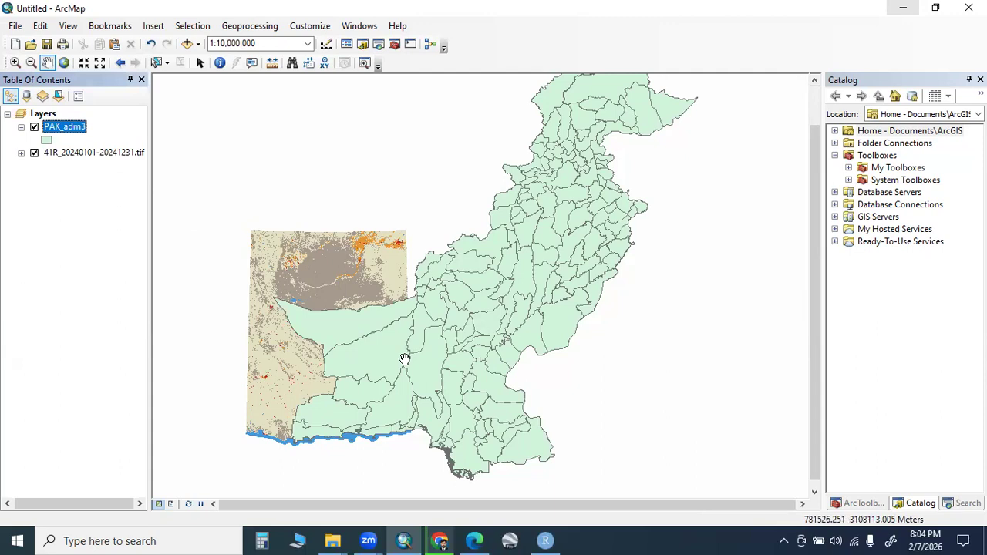
Step: Identify the attributes of the southwestern district polygon lying just north of the coastal districts in PAK_adm3
{"action": "scroll", "coordinate": [357, 394], "scroll_direction": "up", "scroll_amount": 3}
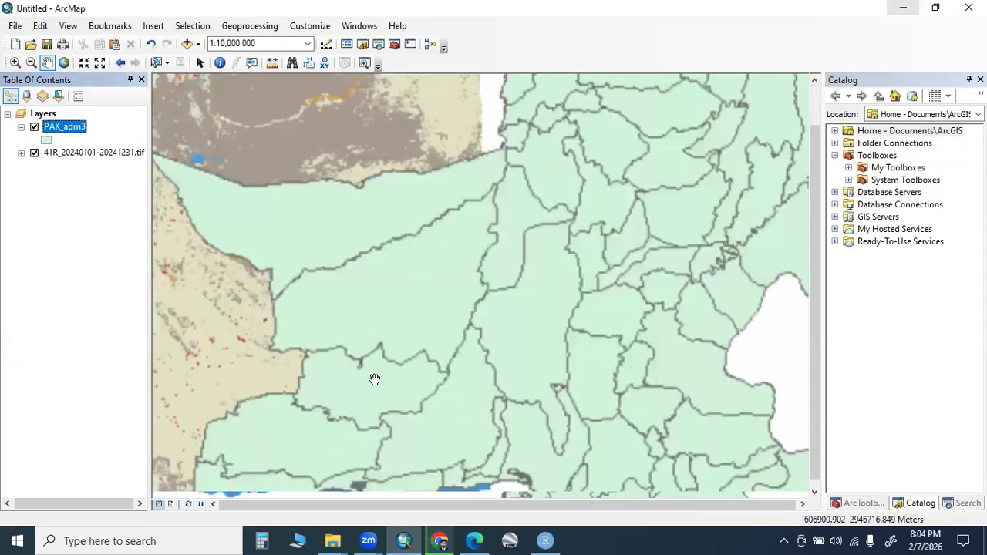
{"action": "left_click_drag", "start_coordinate": [364, 394], "coordinate": [306, 319]}
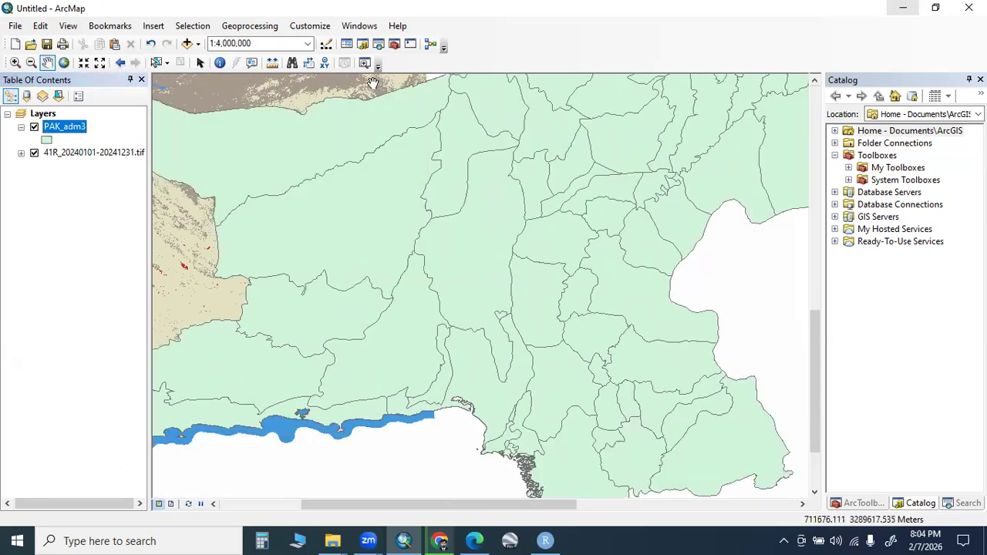
{"action": "left_click", "coordinate": [220, 62]}
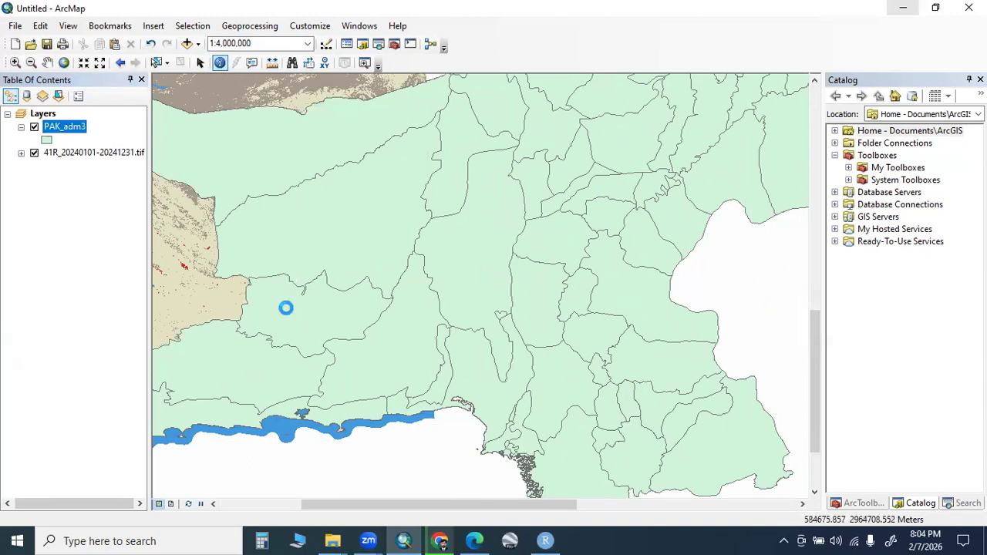
{"action": "left_click", "coordinate": [285, 308]}
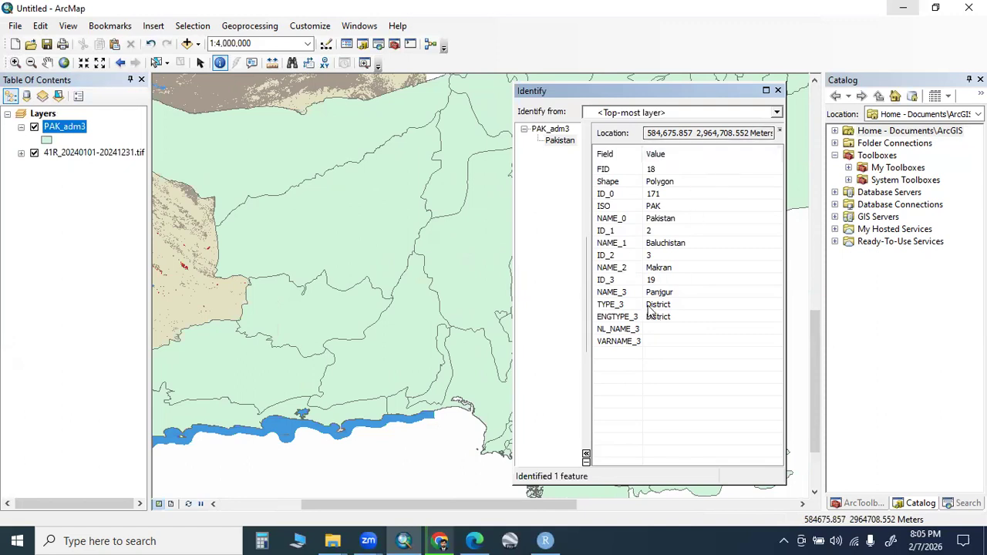
{"action": "left_click", "coordinate": [777, 90]}
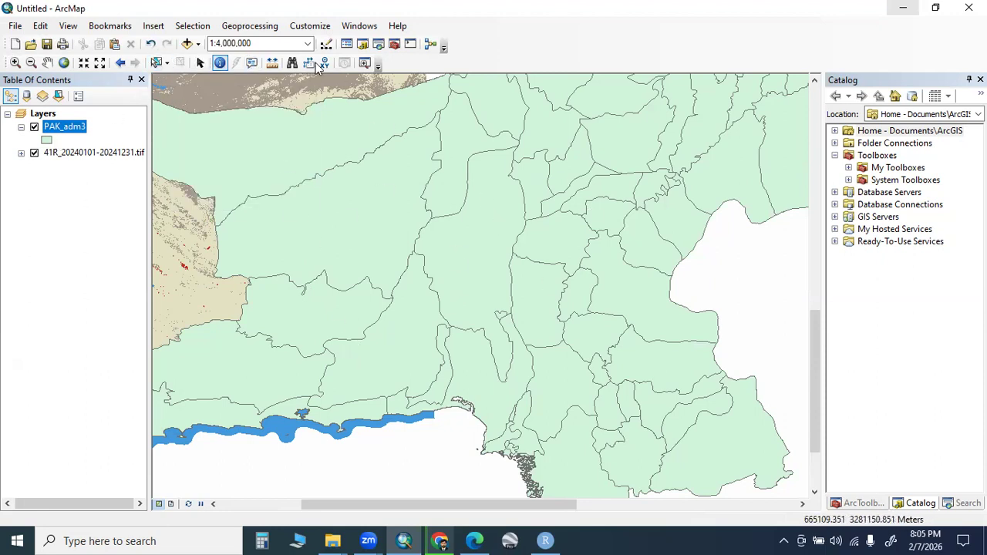
Step: Select only the Panjgur district polygon in the PAK_adm3 layer on the map
{"action": "left_click", "coordinate": [200, 63]}
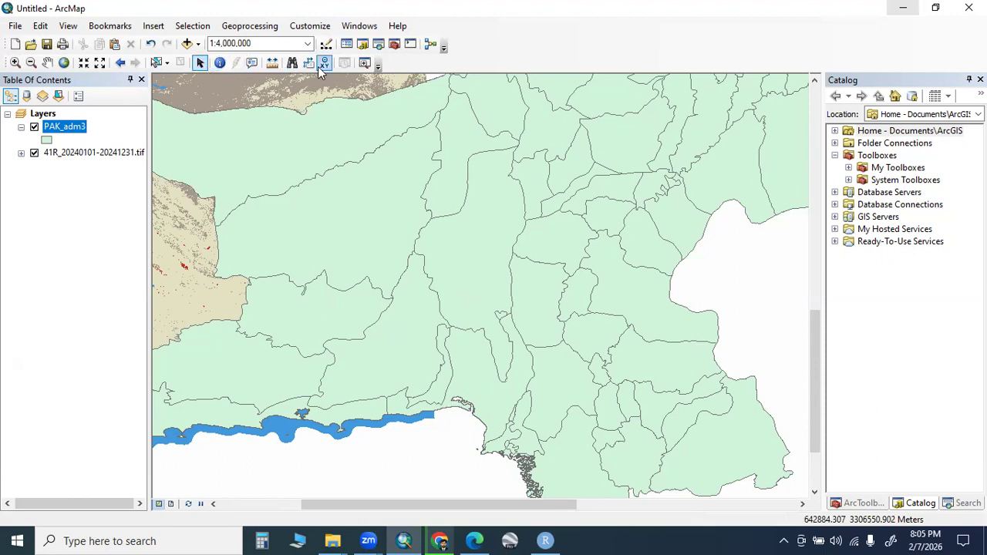
{"action": "right_click", "coordinate": [299, 315]}
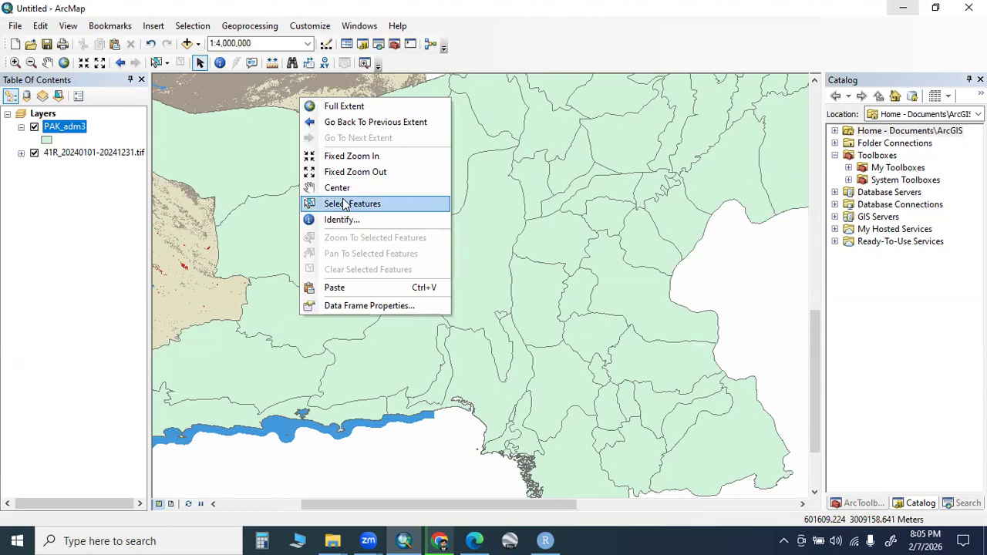
{"action": "left_click", "coordinate": [342, 204]}
{"action": "right_click", "coordinate": [306, 331]}
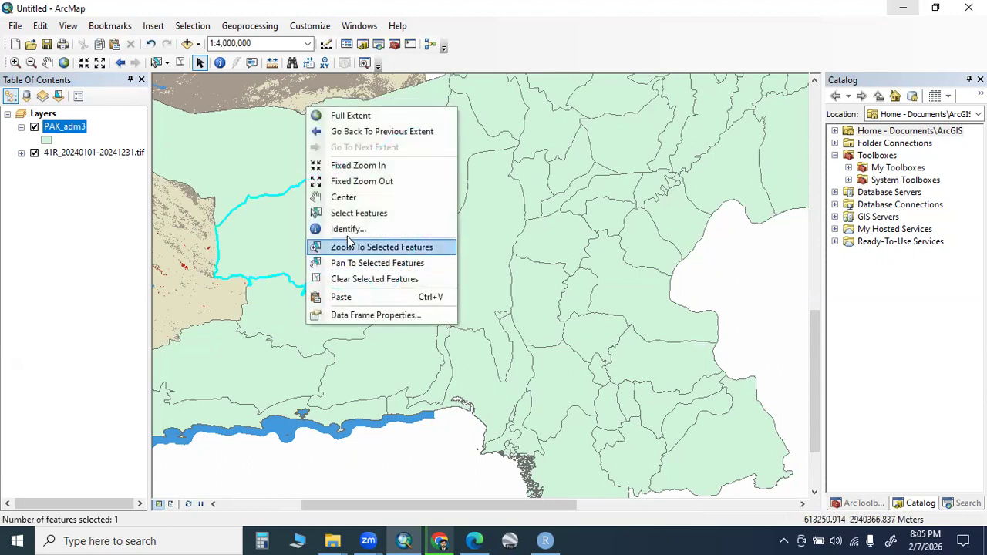
{"action": "left_click", "coordinate": [357, 214]}
{"action": "left_click", "coordinate": [333, 297]}
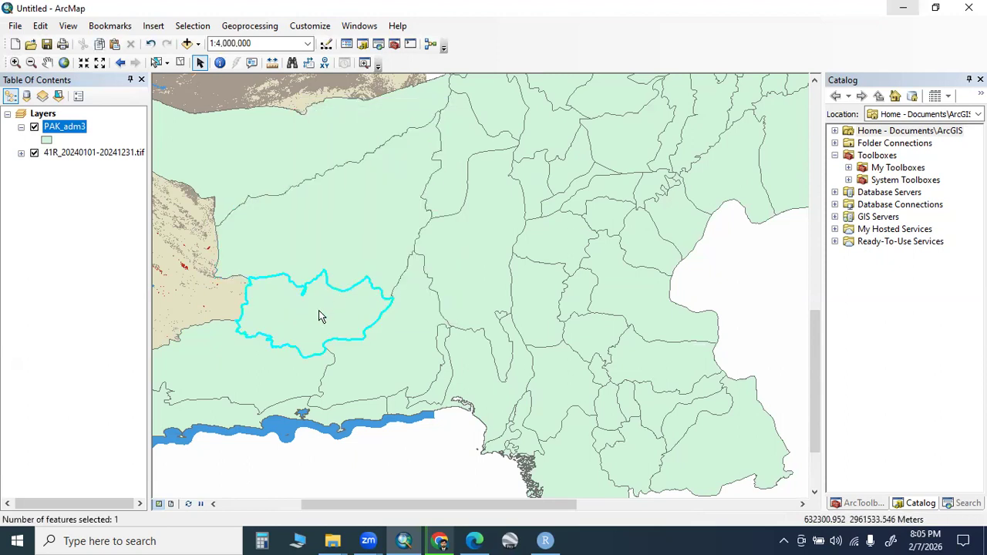
Step: Extract the selected district with the vector Clip tool, using PAK_adm3 as both the input features and the clip features
{"action": "left_click", "coordinate": [235, 28]}
{"action": "left_click", "coordinate": [257, 60]}
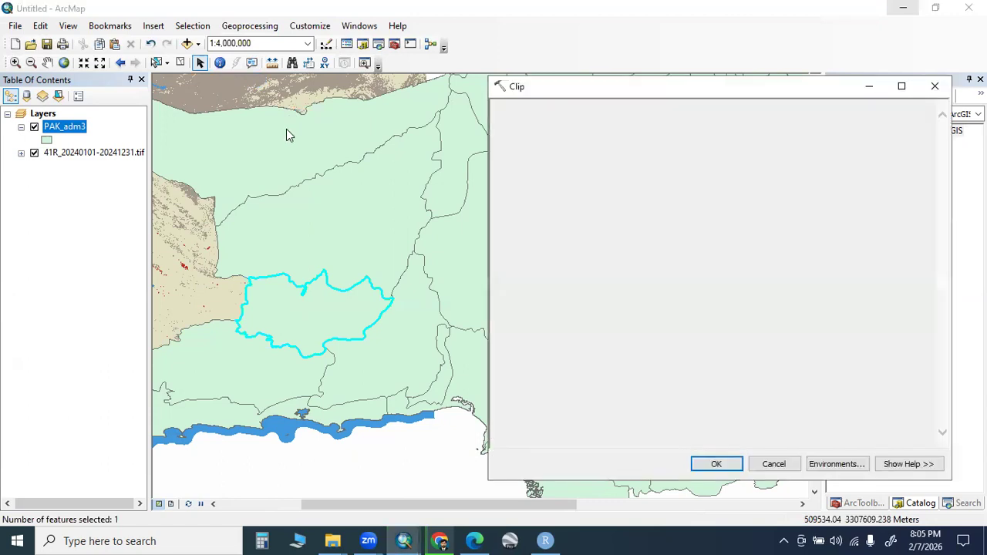
{"action": "left_click_drag", "start_coordinate": [60, 130], "coordinate": [523, 129]}
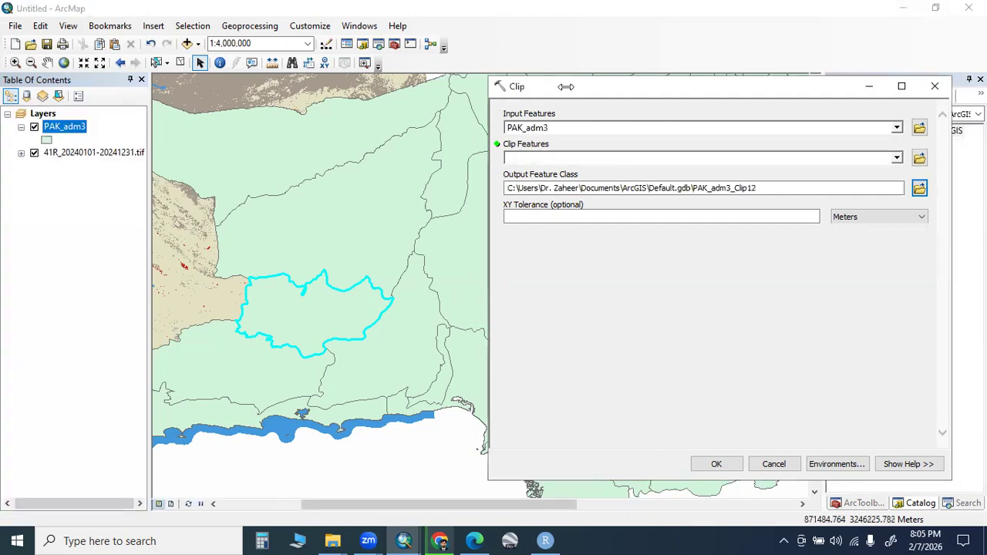
{"action": "left_click_drag", "start_coordinate": [566, 86], "coordinate": [269, 87]}
{"action": "left_click_drag", "start_coordinate": [76, 128], "coordinate": [239, 157]}
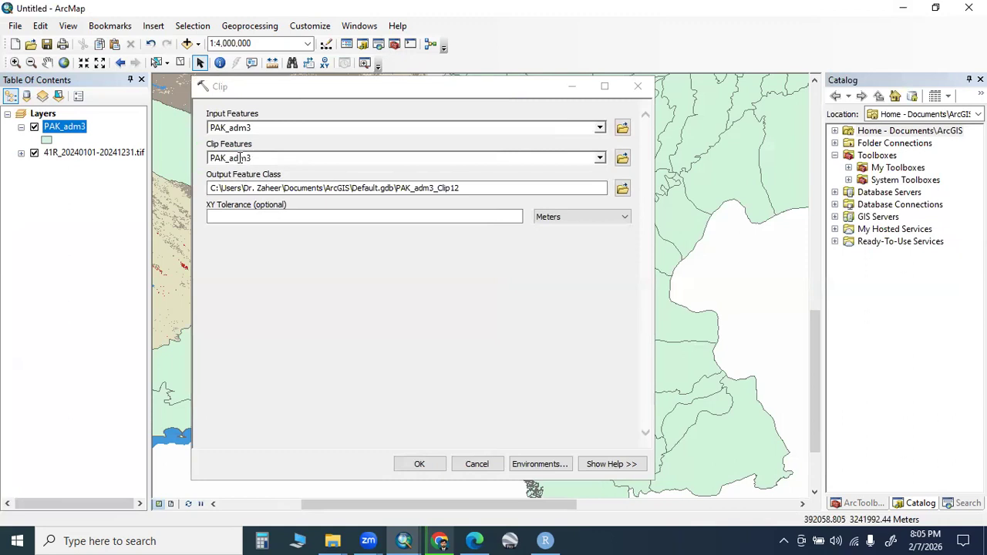
{"action": "left_click", "coordinate": [421, 464]}
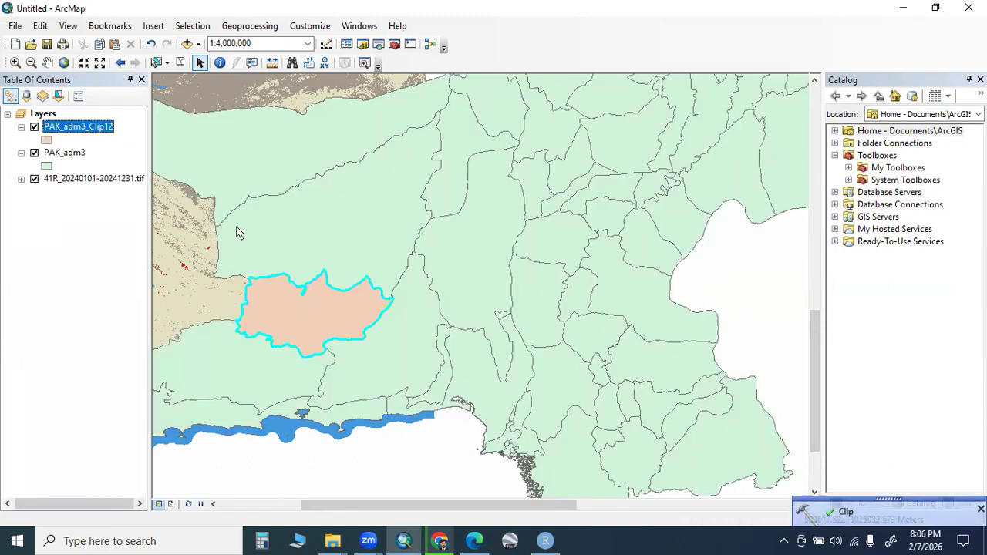
Step: Hide PAK_adm3 and give the PAK_adm3_Clip12 layer the Hollow symbol with an outline width of 2
{"action": "left_click", "coordinate": [34, 153]}
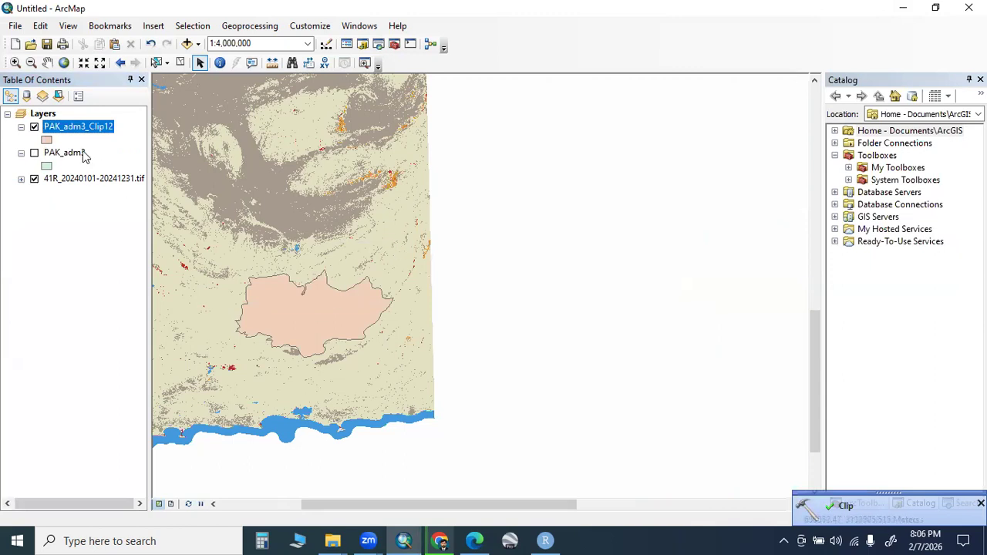
{"action": "left_click", "coordinate": [46, 141]}
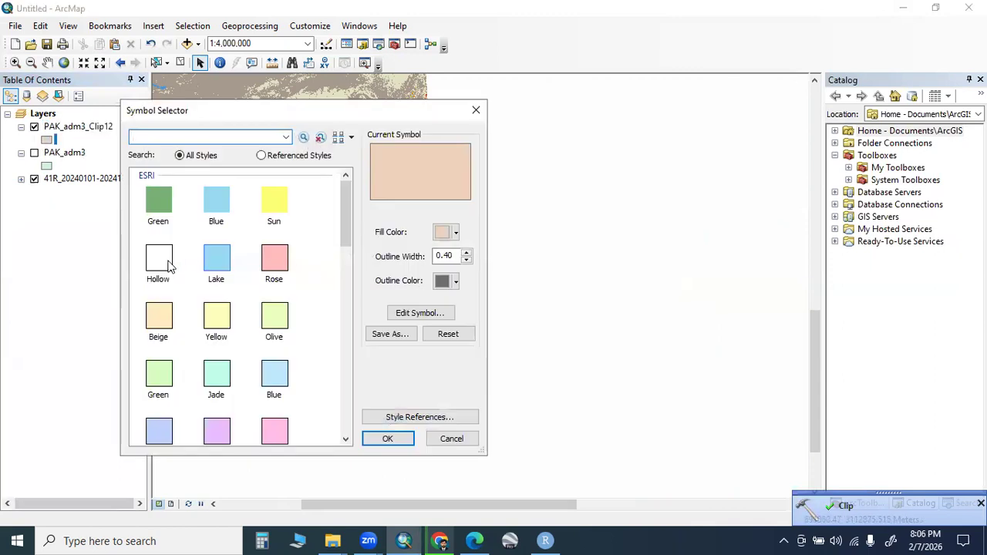
{"action": "left_click", "coordinate": [159, 260]}
{"action": "left_click", "coordinate": [466, 252]}
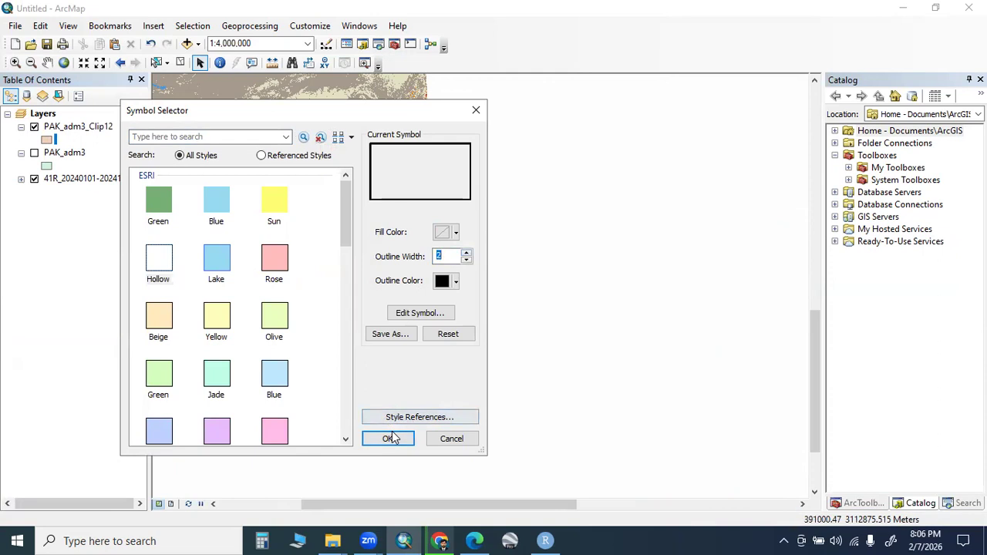
{"action": "left_click", "coordinate": [388, 439]}
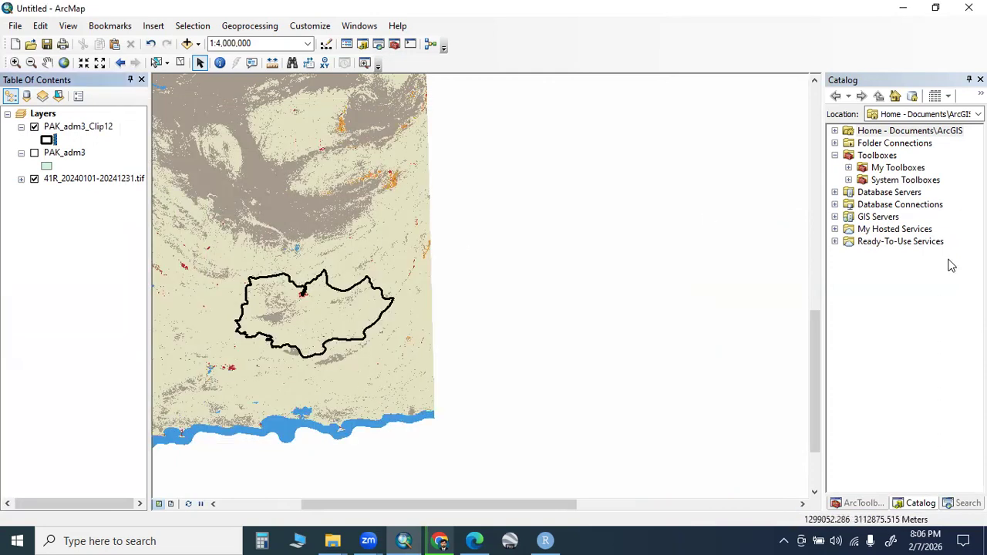
Step: Search the tools for "clip" and open the Clip (Data Management) raster tool
{"action": "left_click", "coordinate": [964, 503]}
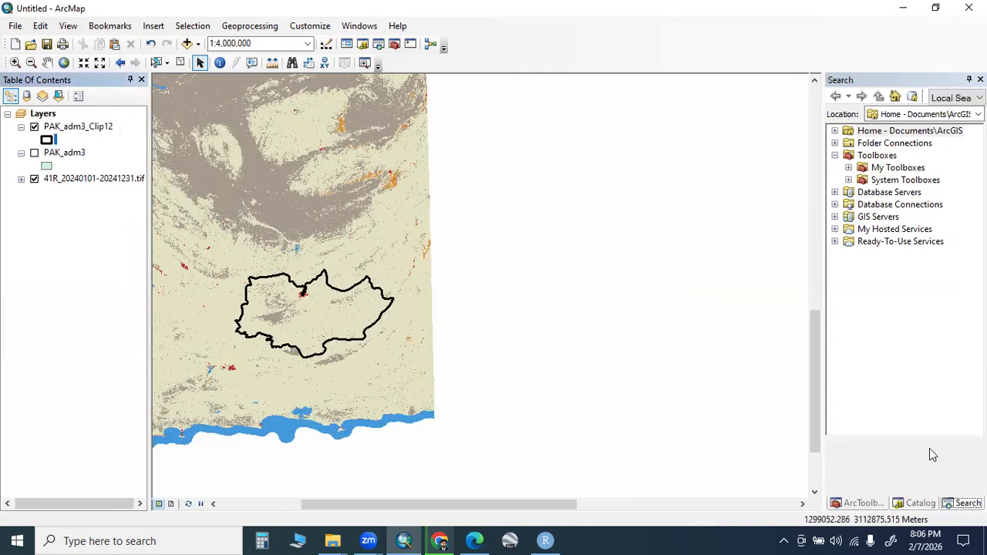
{"action": "left_click", "coordinate": [873, 134]}
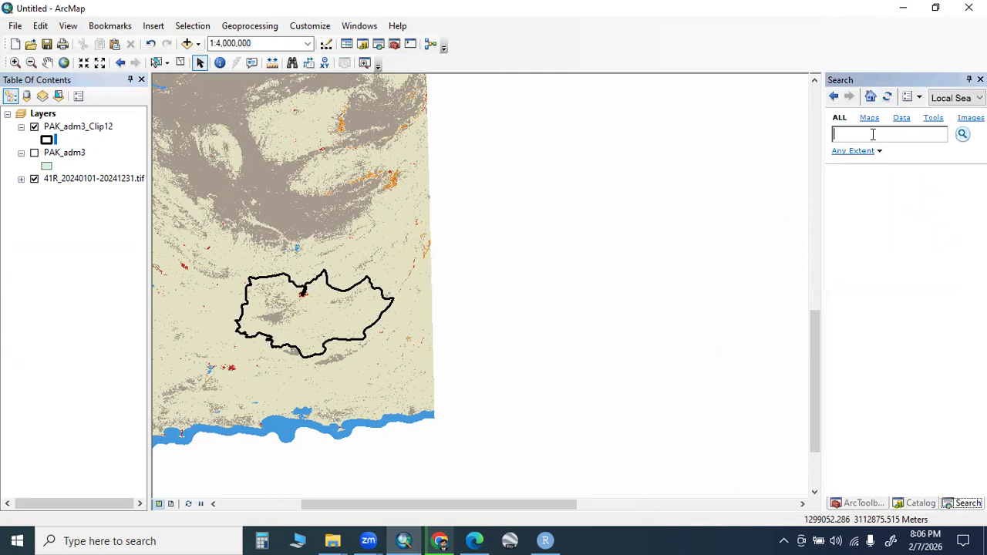
{"action": "key", "text": "Return"}
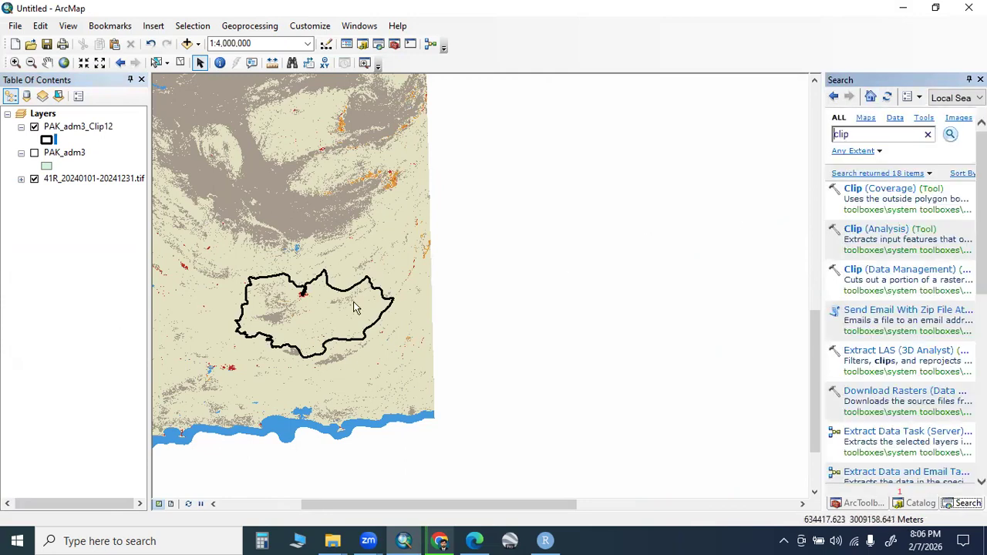
{"action": "double_click", "coordinate": [911, 268]}
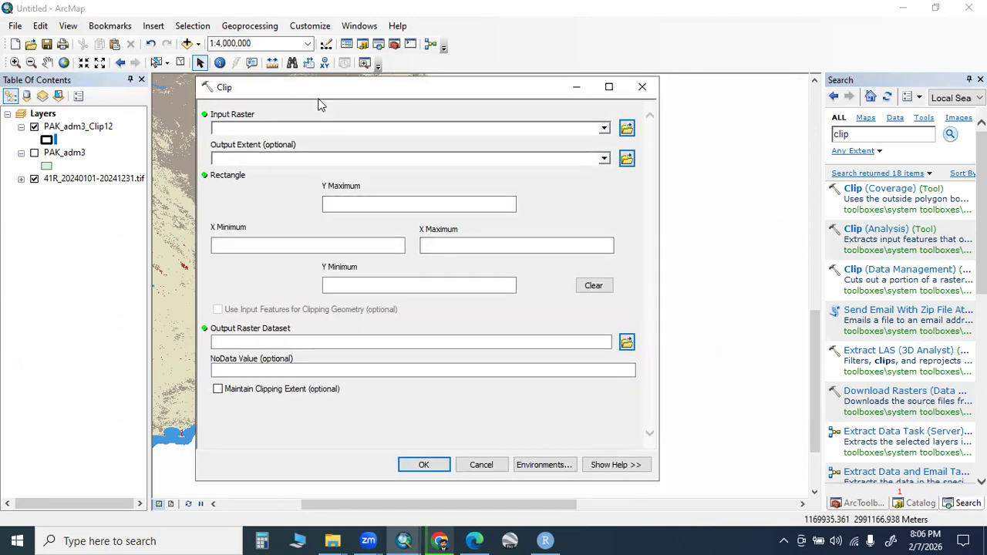
{"action": "left_click_drag", "start_coordinate": [280, 88], "coordinate": [503, 125]}
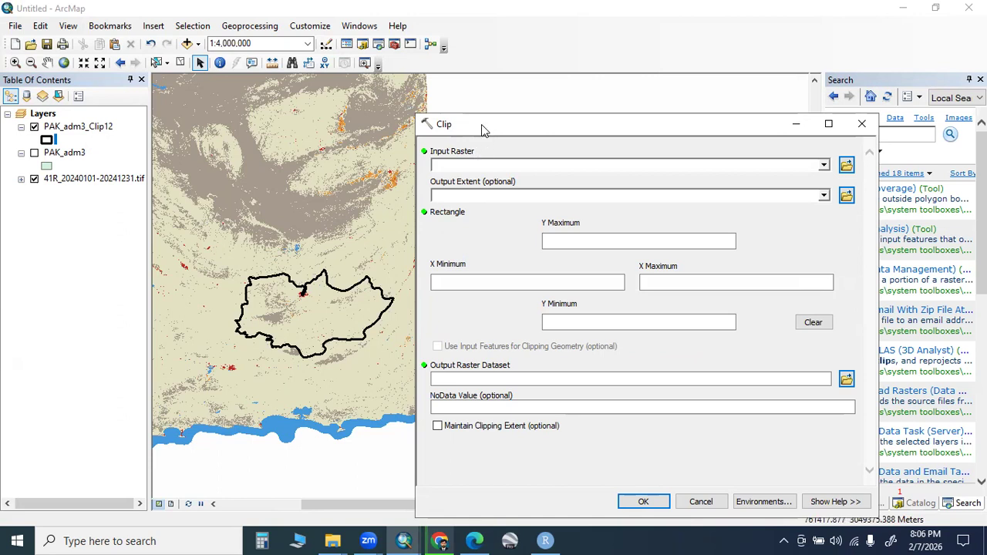
{"action": "left_click_drag", "start_coordinate": [482, 129], "coordinate": [323, 112]}
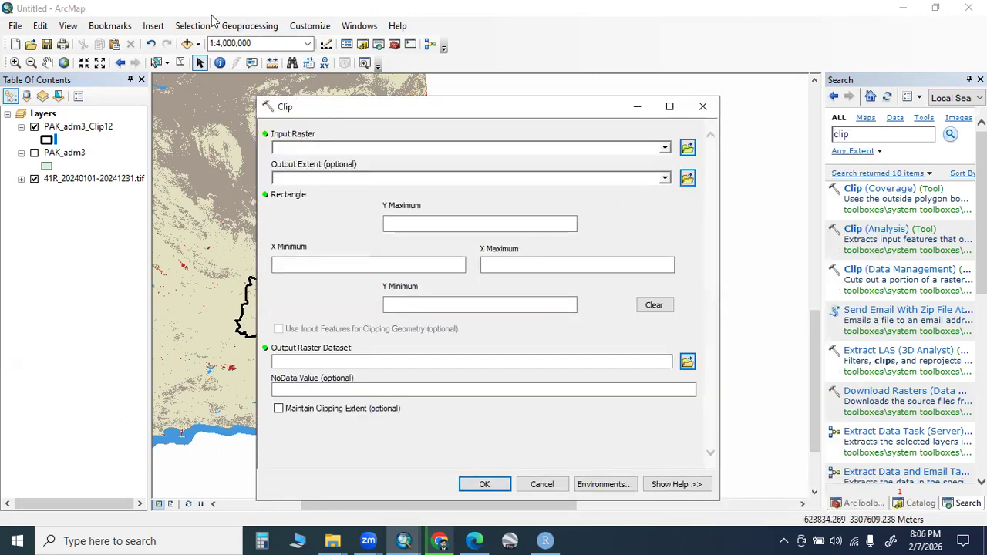
{"action": "left_click", "coordinate": [237, 30]}
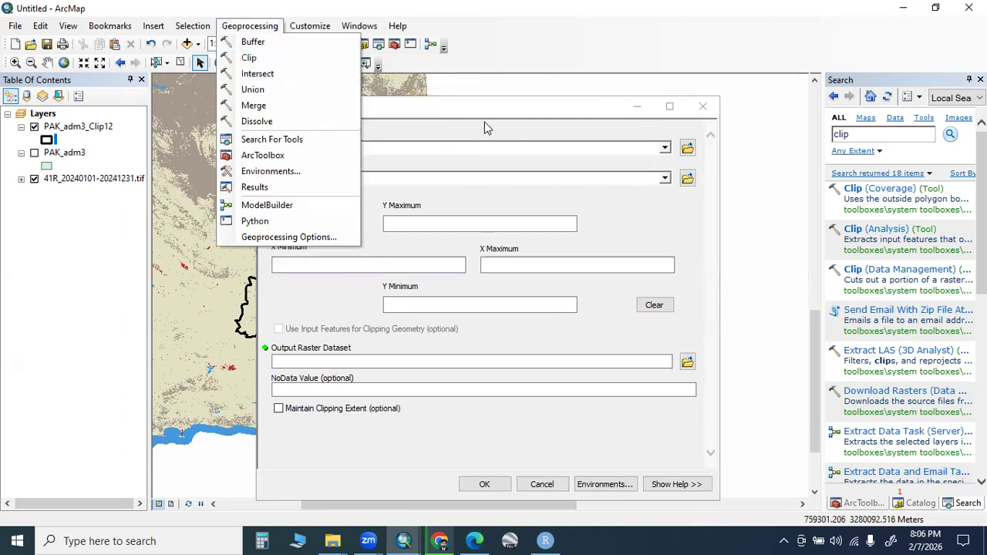
{"action": "left_click", "coordinate": [281, 62]}
{"action": "left_click", "coordinate": [860, 134]}
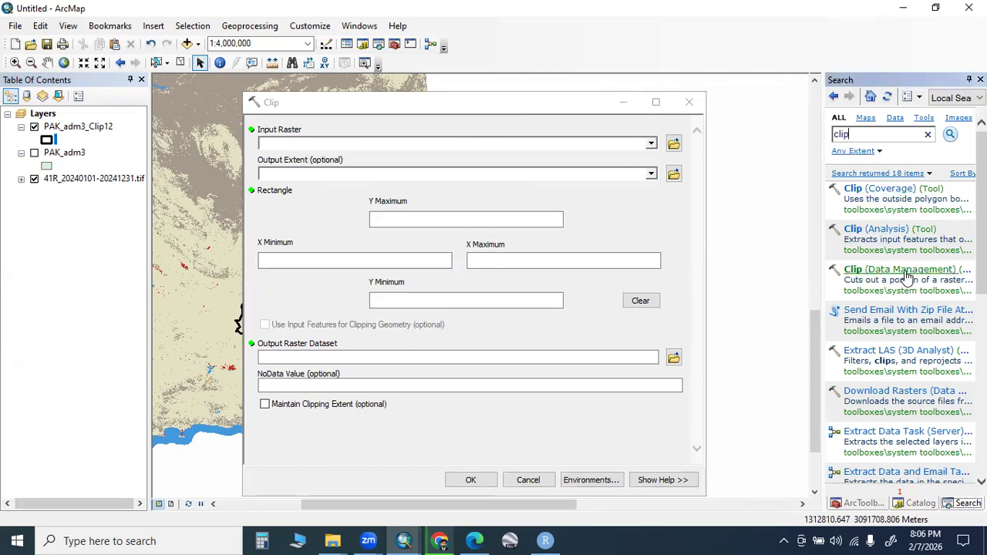
Step: Clip the 41R_20240101-20241231.tif raster to PAK_adm3_Clip12, using the input features for clipping geometry and keeping the default output dataset
{"action": "left_click_drag", "start_coordinate": [326, 103], "coordinate": [317, 104]}
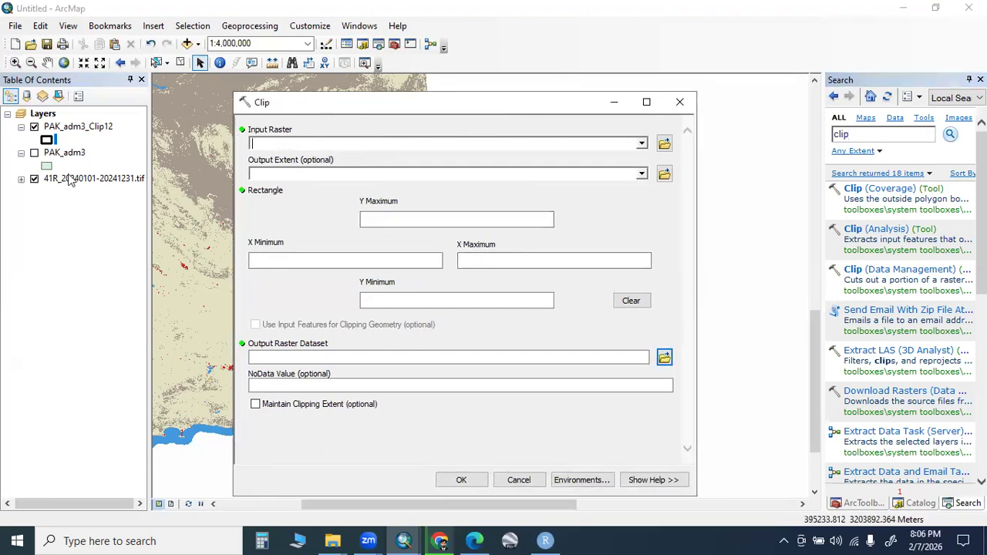
{"action": "left_click_drag", "start_coordinate": [60, 183], "coordinate": [278, 144]}
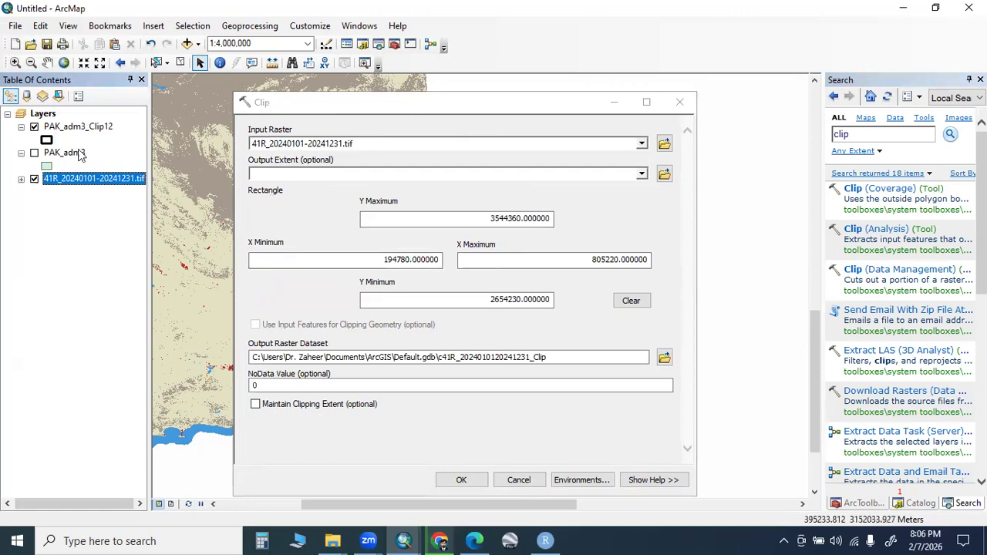
{"action": "left_click", "coordinate": [61, 129]}
{"action": "left_click_drag", "start_coordinate": [84, 129], "coordinate": [274, 182]}
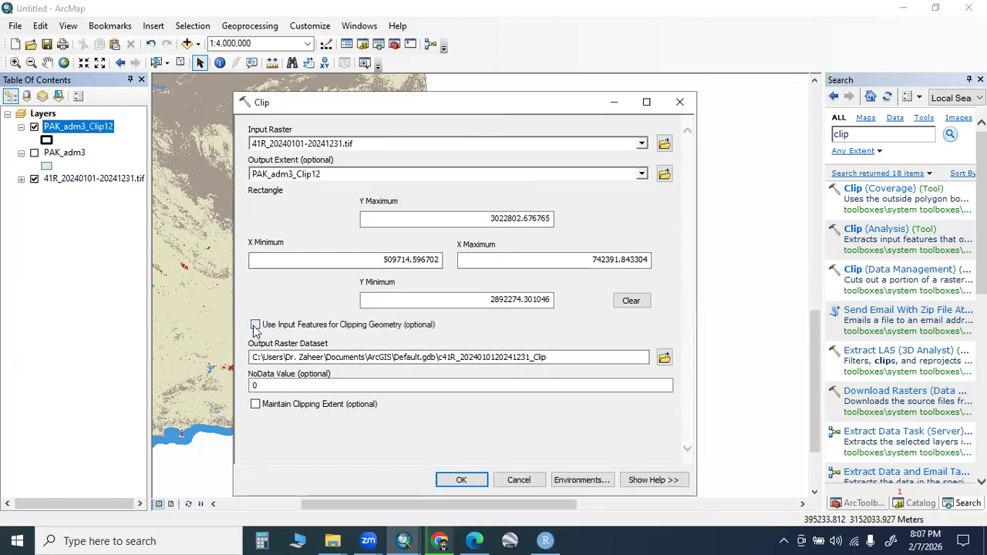
{"action": "left_click", "coordinate": [479, 479]}
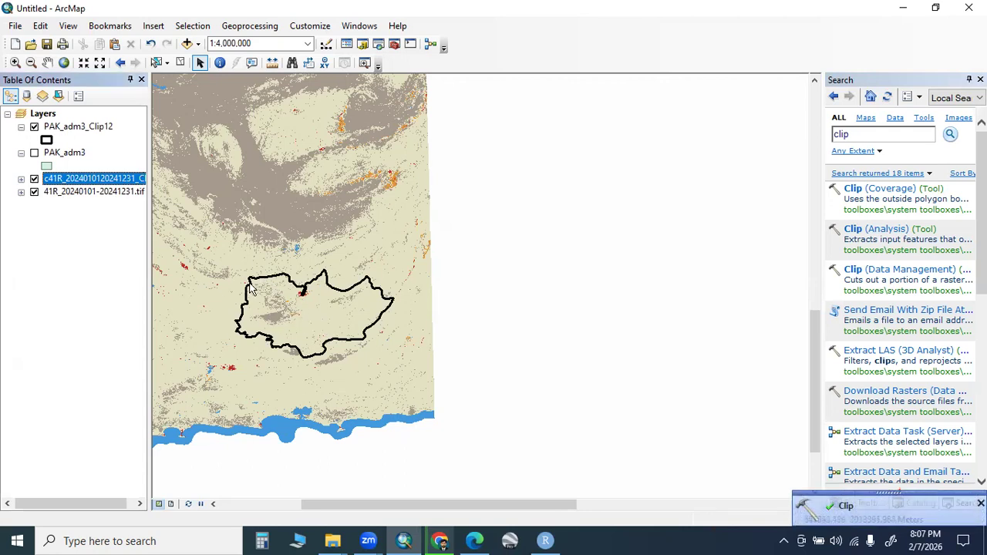
Step: Hide the original 41R_20240101-20241231.tif raster and zoom to the clipped raster layer
{"action": "left_click", "coordinate": [34, 192]}
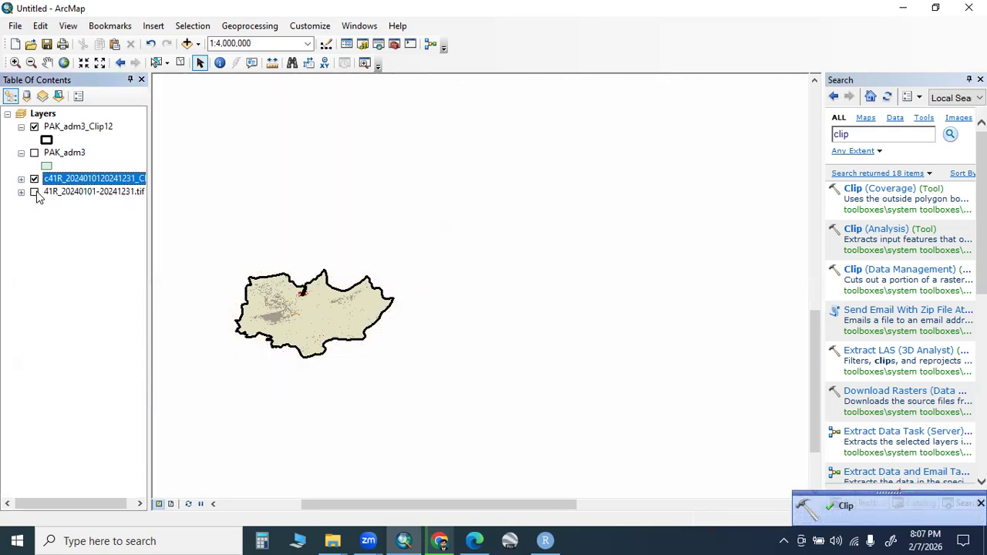
{"action": "right_click", "coordinate": [98, 178]}
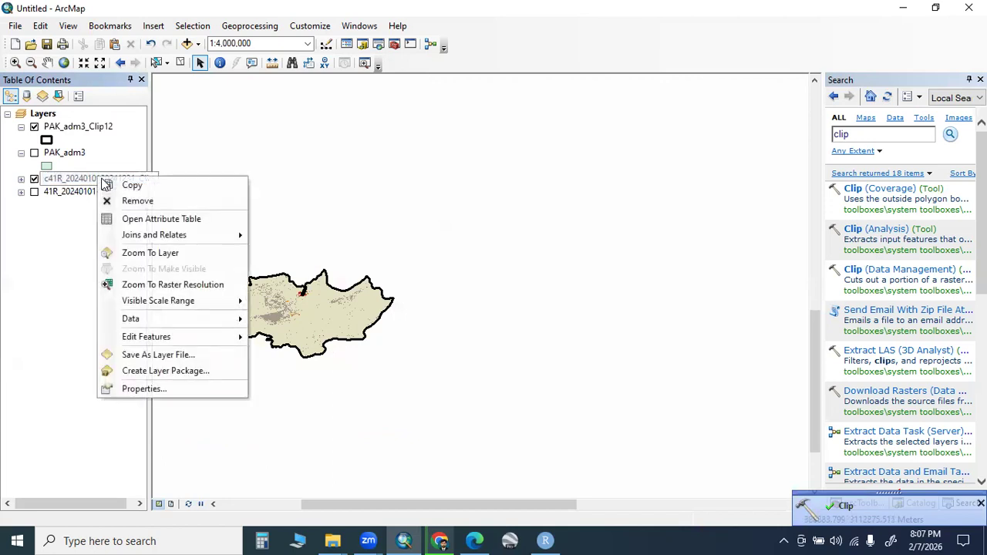
{"action": "left_click", "coordinate": [152, 253]}
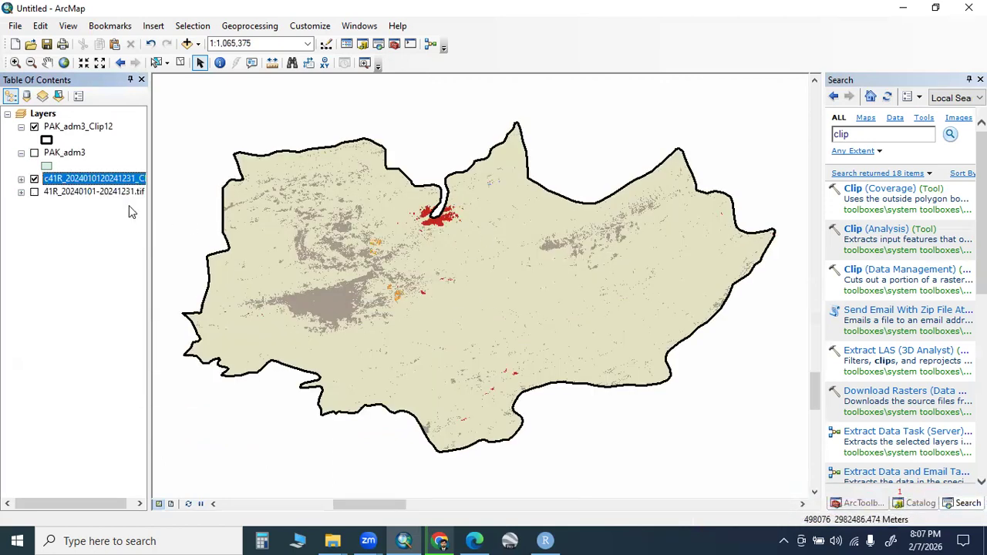
Step: Switch the clipped raster's symbology from the colormap to Unique Values
{"action": "right_click", "coordinate": [70, 179]}
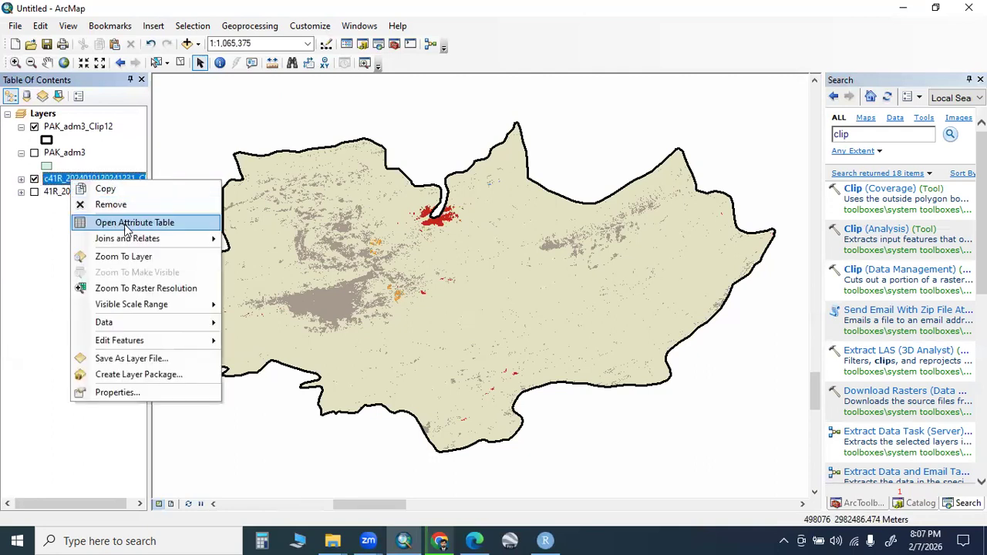
{"action": "left_click", "coordinate": [131, 391]}
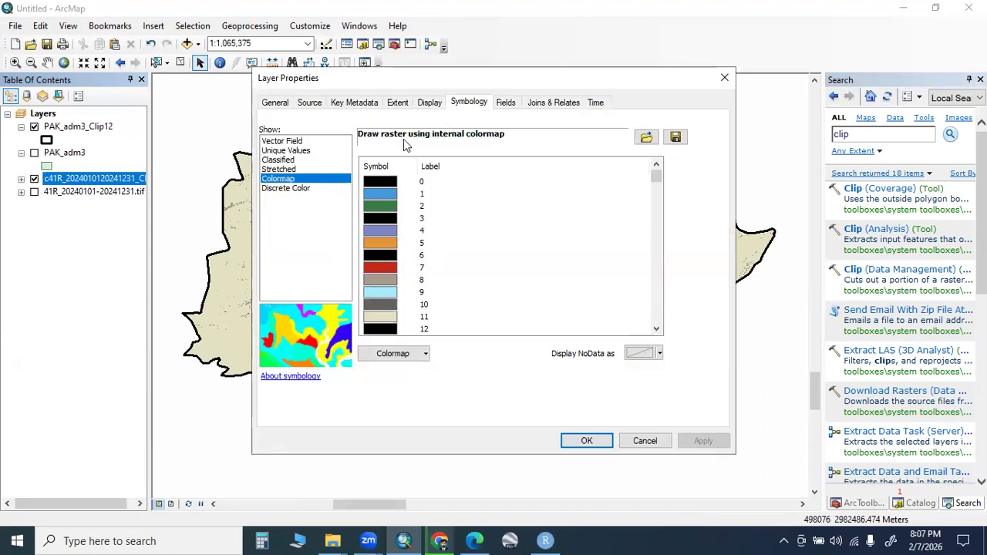
{"action": "left_click", "coordinate": [281, 151]}
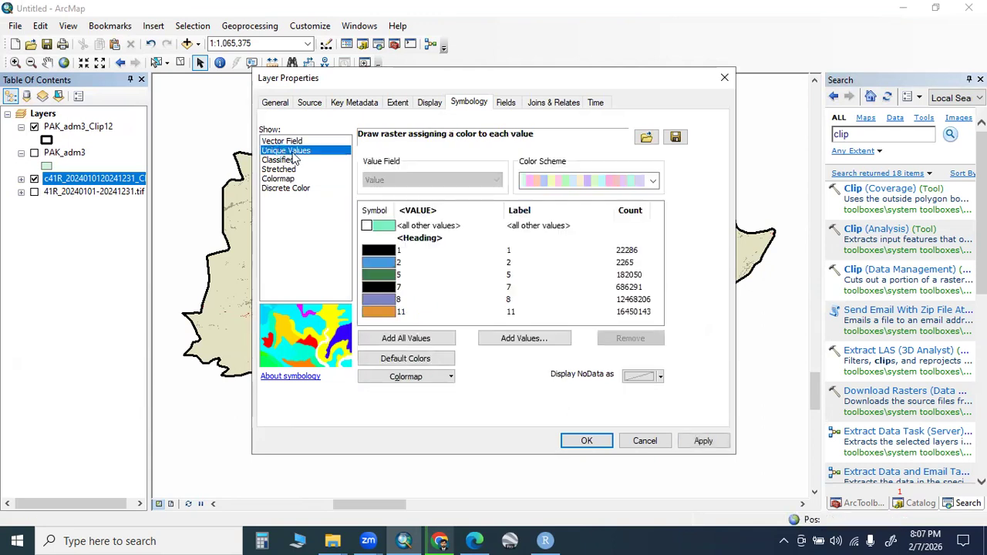
{"action": "left_click", "coordinate": [286, 160]}
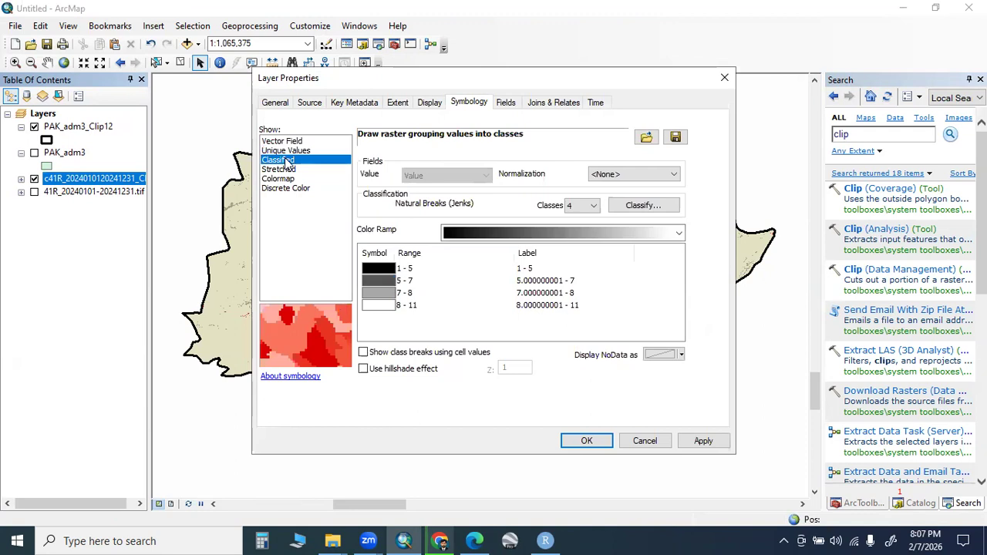
{"action": "left_click", "coordinate": [287, 152]}
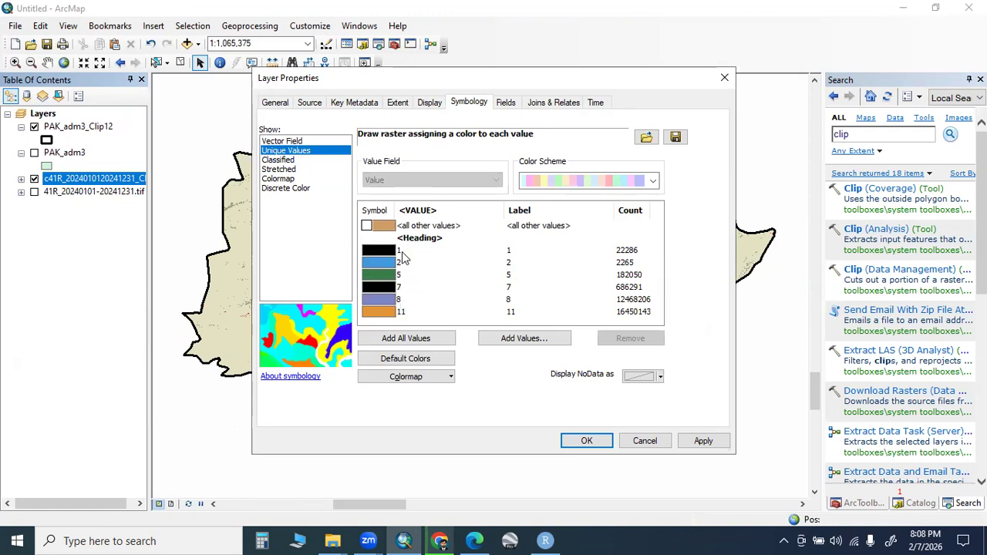
Step: Label raster value 1 as Water and give its symbol a bright blue colour
{"action": "right_click", "coordinate": [425, 211]}
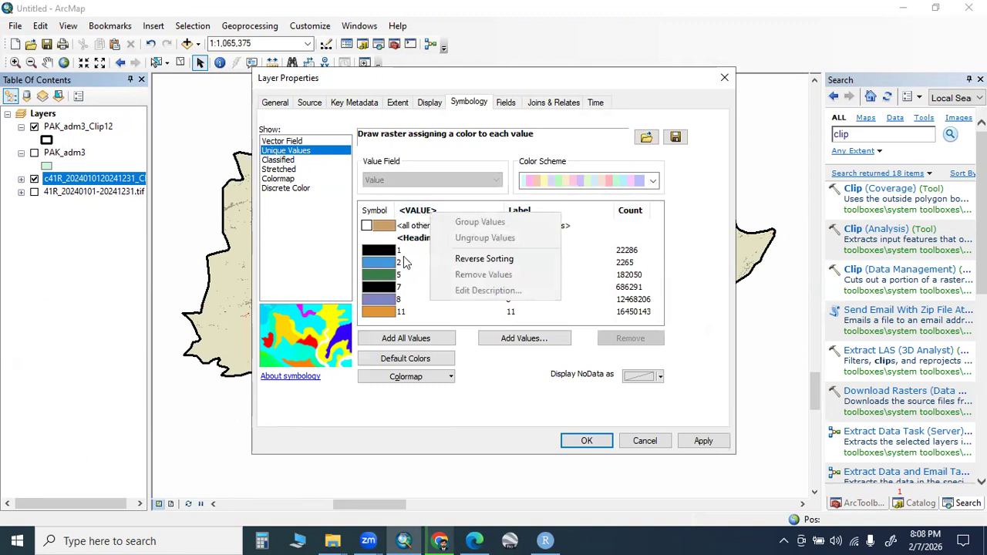
{"action": "left_click", "coordinate": [515, 311]}
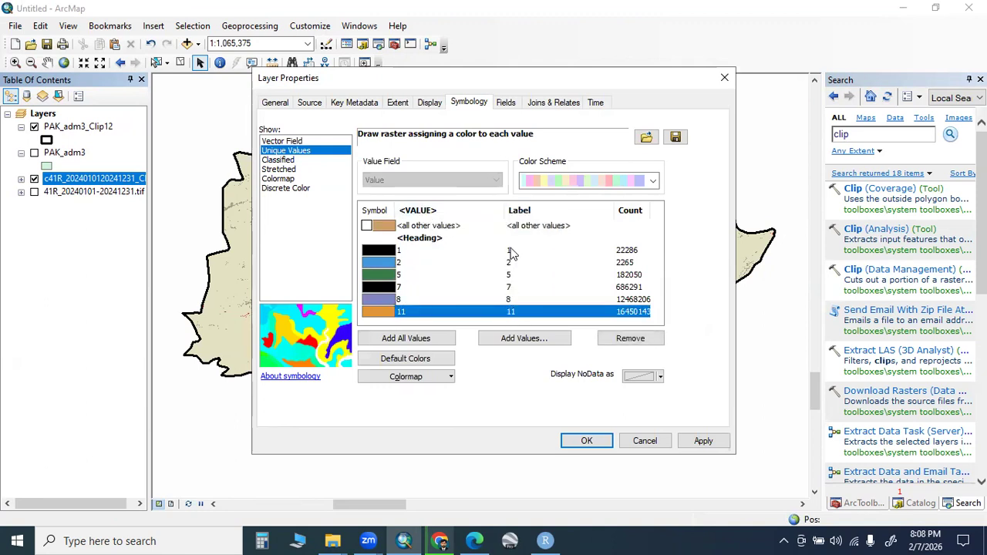
{"action": "left_click", "coordinate": [513, 252]}
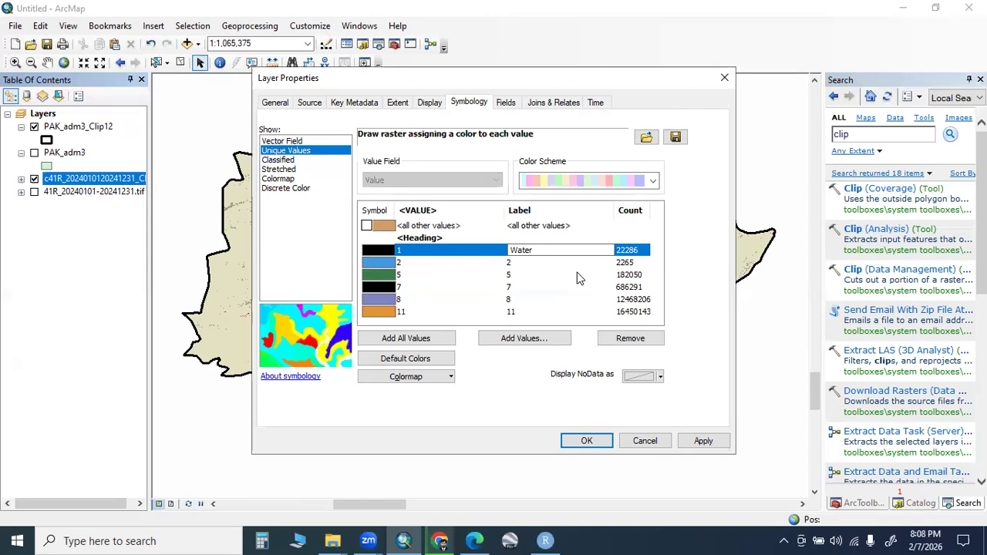
{"action": "key", "text": "Return"}
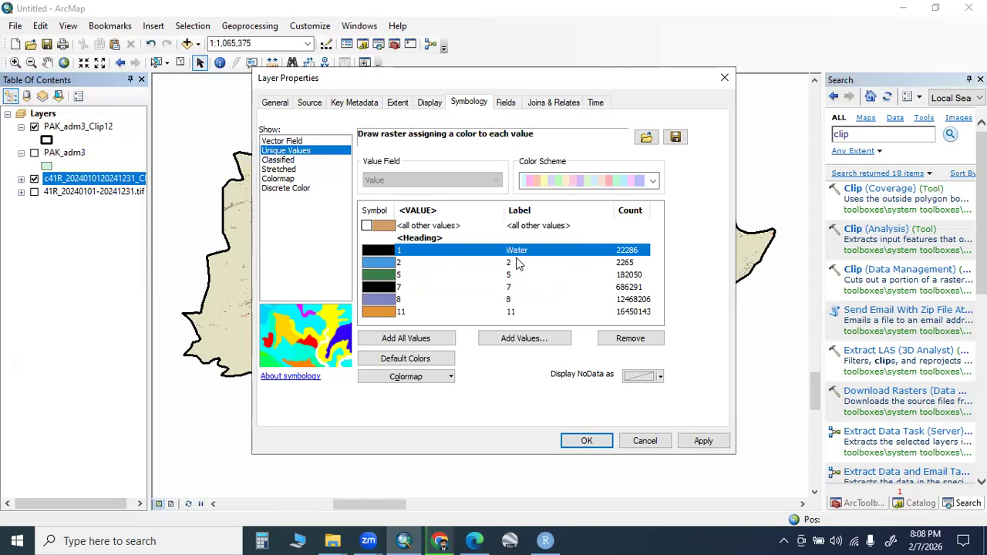
{"action": "right_click", "coordinate": [389, 256]}
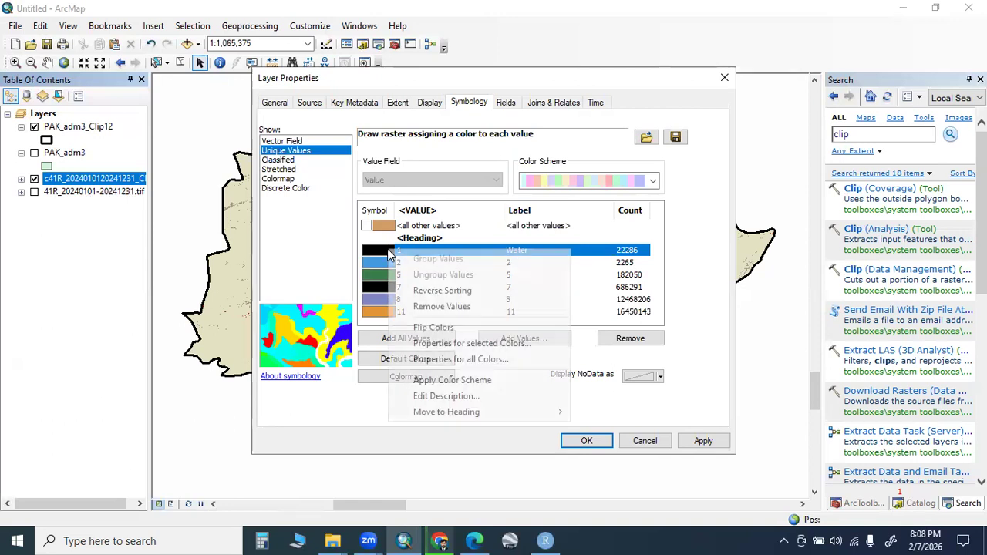
{"action": "left_click", "coordinate": [383, 256]}
{"action": "left_click", "coordinate": [380, 256]}
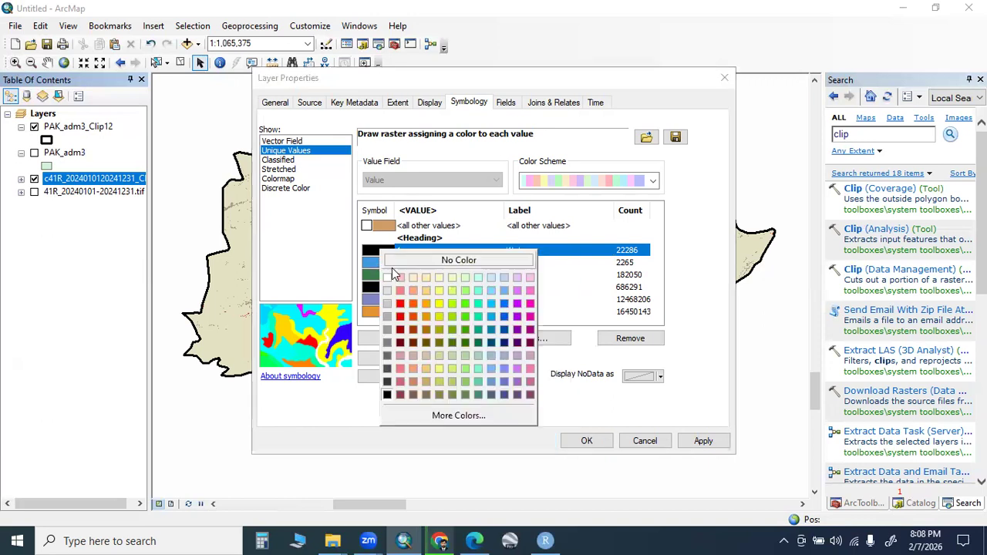
{"action": "left_click", "coordinate": [490, 316]}
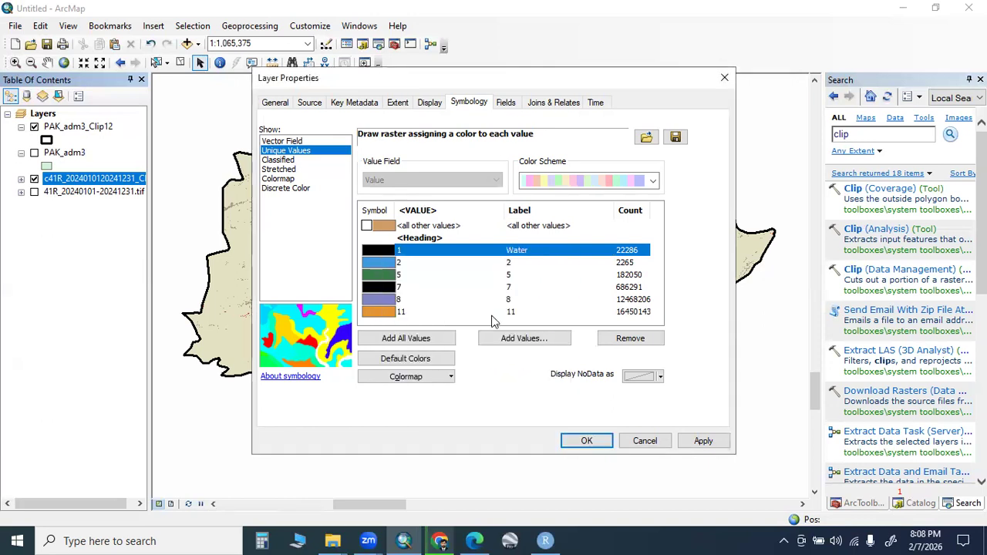
Step: Label raster value 2 as Trees and check the name against the ESRI land cover class table in the browser
{"action": "left_click", "coordinate": [378, 265]}
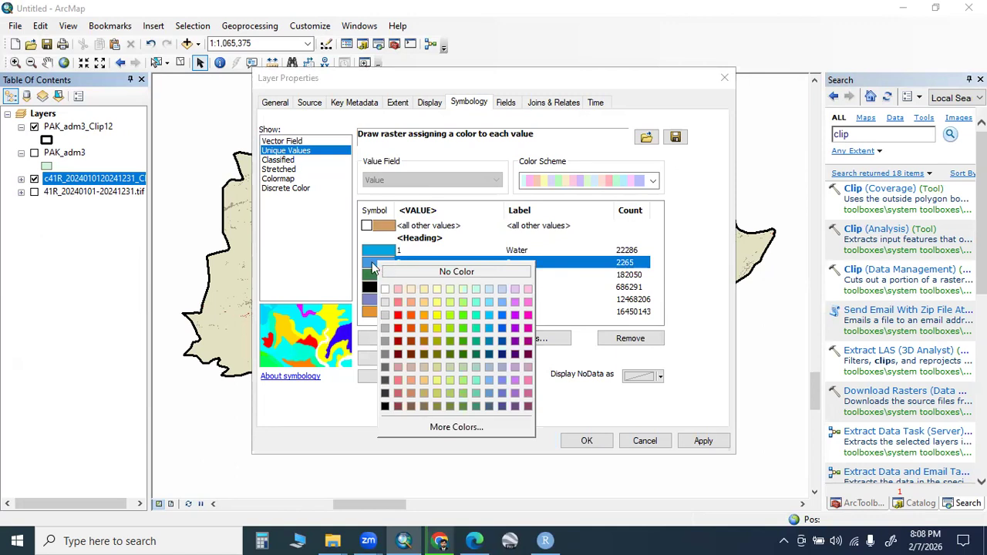
{"action": "left_click", "coordinate": [372, 263]}
{"action": "left_click", "coordinate": [514, 263]}
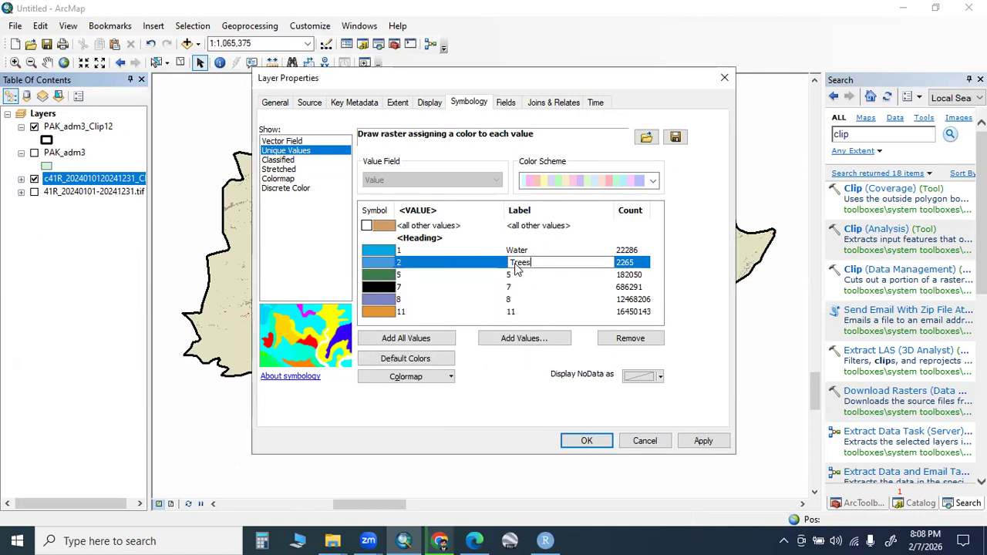
{"action": "left_click", "coordinate": [441, 541]}
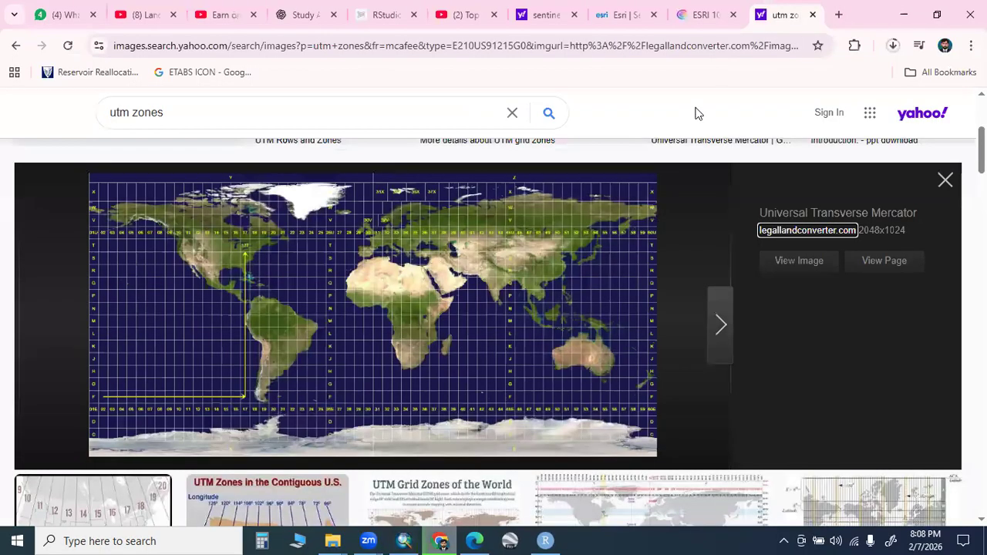
{"action": "left_click", "coordinate": [702, 23]}
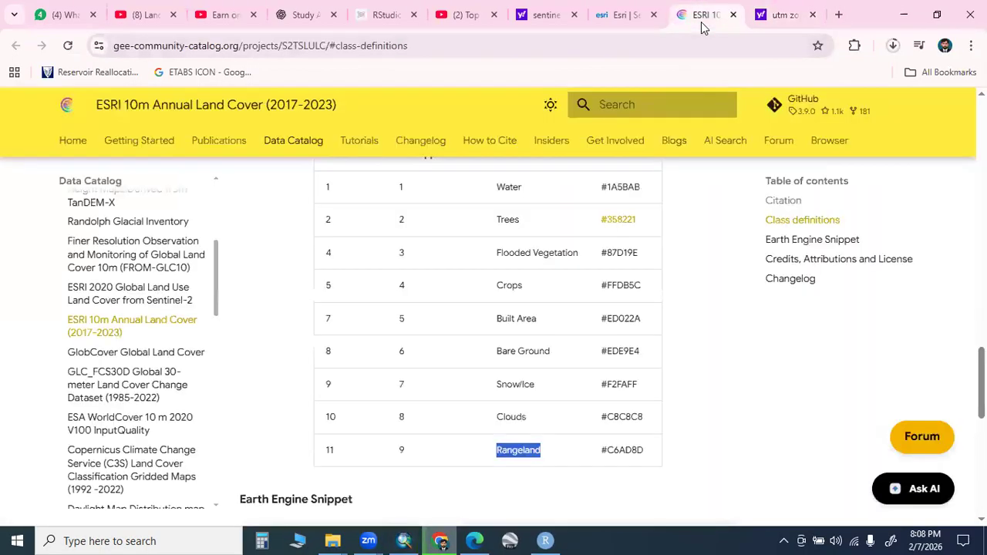
{"action": "scroll", "coordinate": [455, 316], "scroll_direction": "up", "scroll_amount": 1}
{"action": "double_click", "coordinate": [331, 295]}
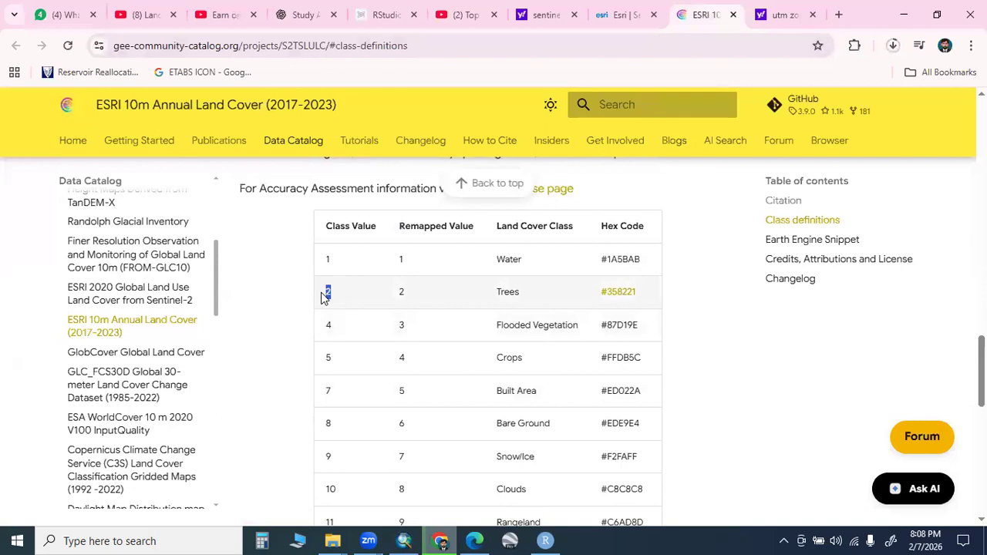
{"action": "double_click", "coordinate": [509, 293]}
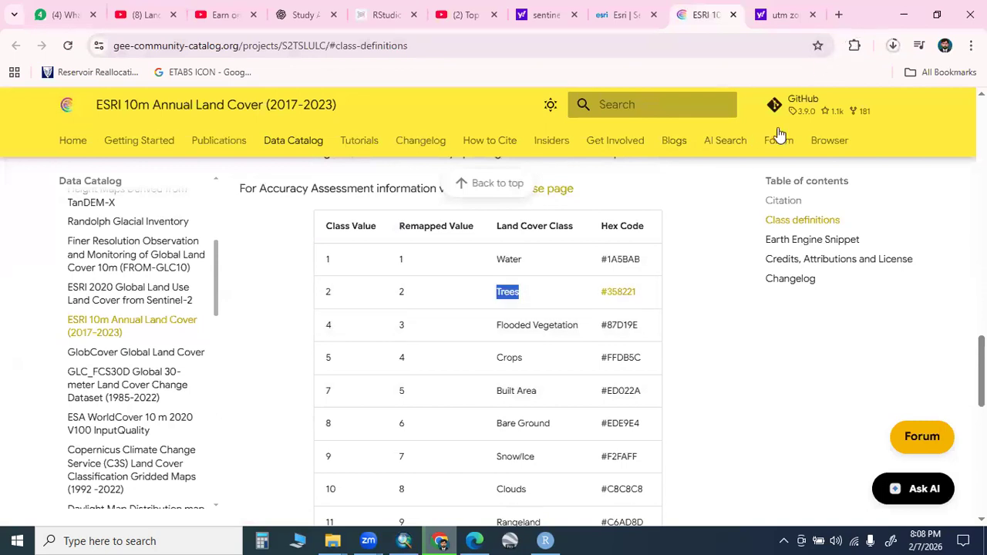
{"action": "key", "text": "alt+Tab"}
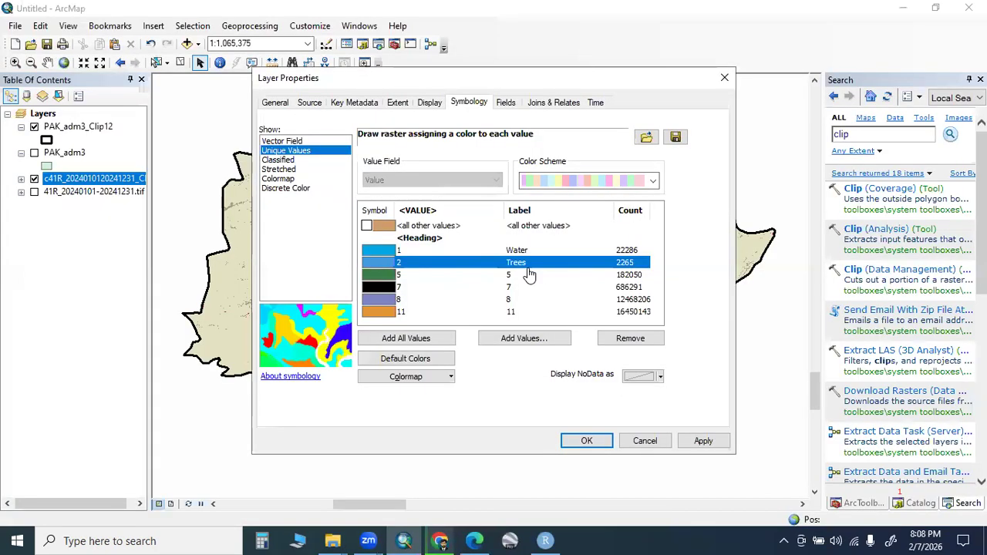
Step: Look up class 5 in the browser's land cover table, then label value 5 as Crops and value 7 as Built Area
{"action": "left_click", "coordinate": [405, 275]}
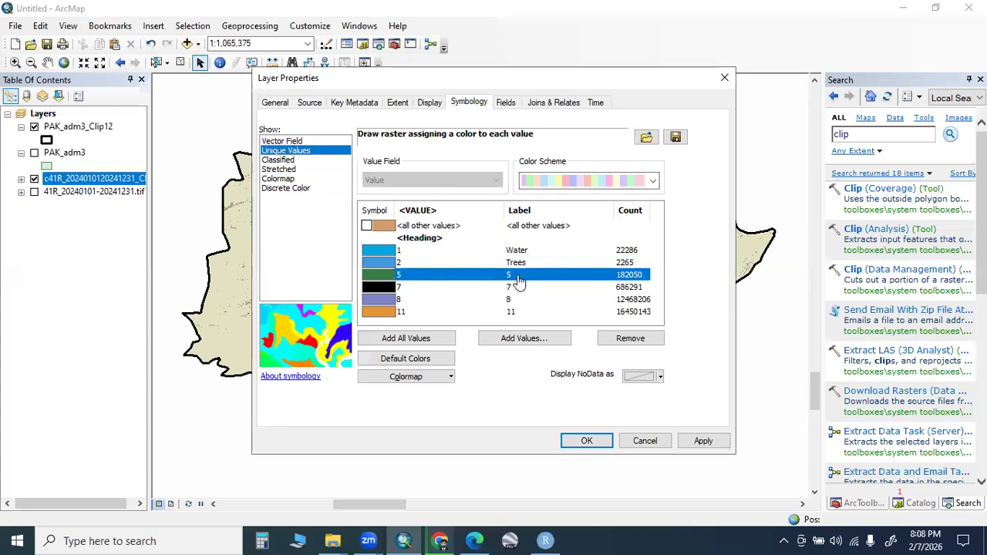
{"action": "left_click", "coordinate": [513, 276]}
{"action": "key", "text": "alt+Tab"}
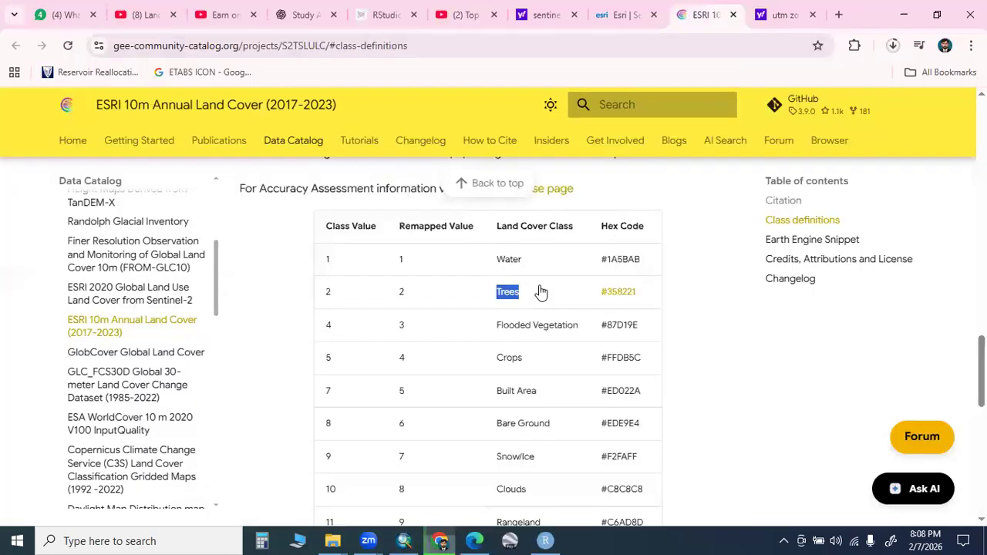
{"action": "left_click_drag", "start_coordinate": [524, 358], "coordinate": [496, 358]}
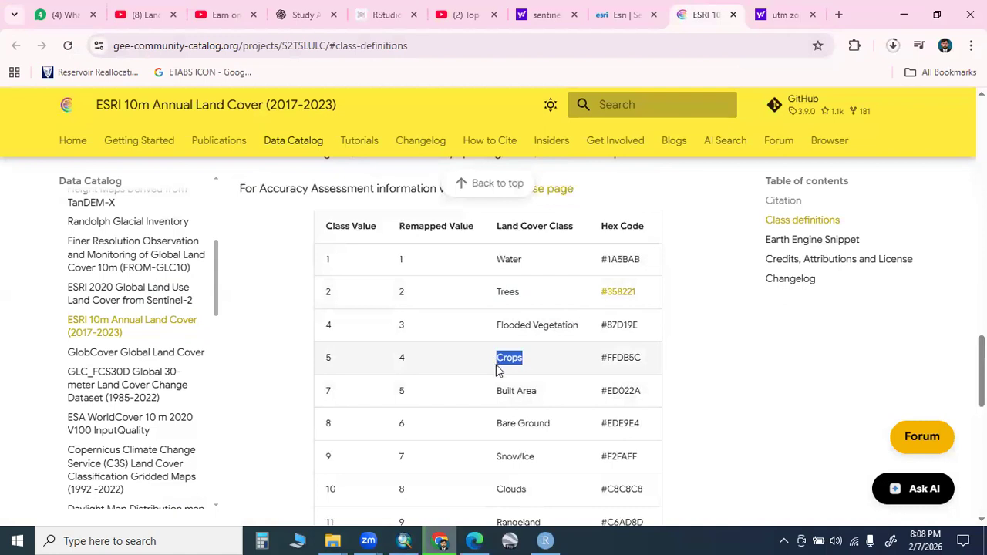
{"action": "key", "text": "alt+Tab"}
{"action": "left_click", "coordinate": [523, 279]}
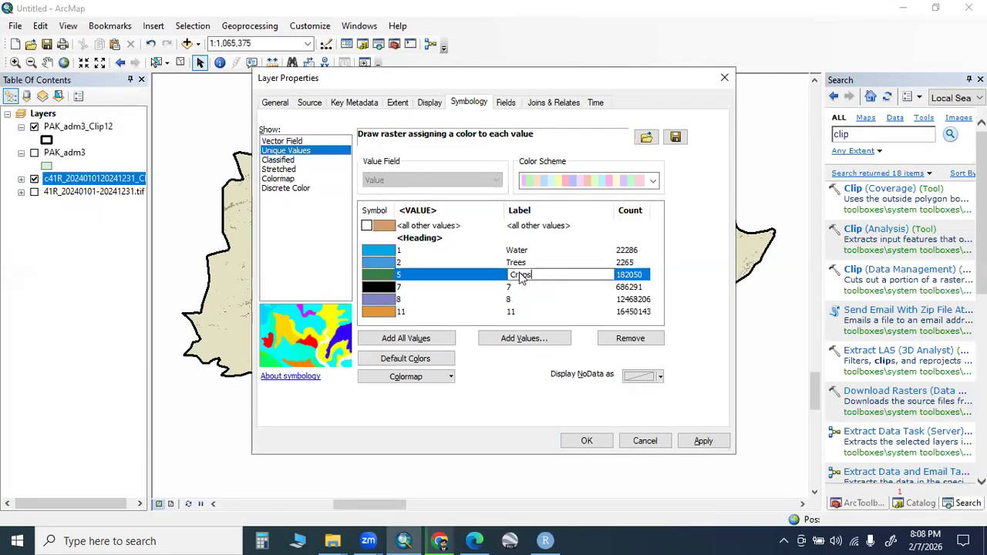
{"action": "left_click", "coordinate": [510, 287]}
{"action": "left_click", "coordinate": [513, 288]}
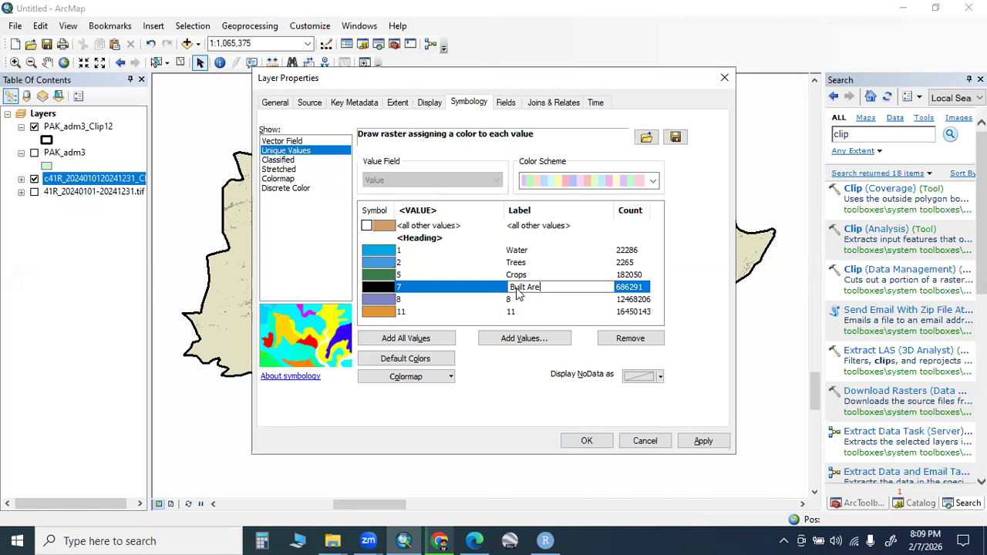
Step: Look up class 8 in the browser's land cover table and label raster value 8 as Bare Ground
{"action": "left_click", "coordinate": [521, 301]}
{"action": "left_click", "coordinate": [522, 301]}
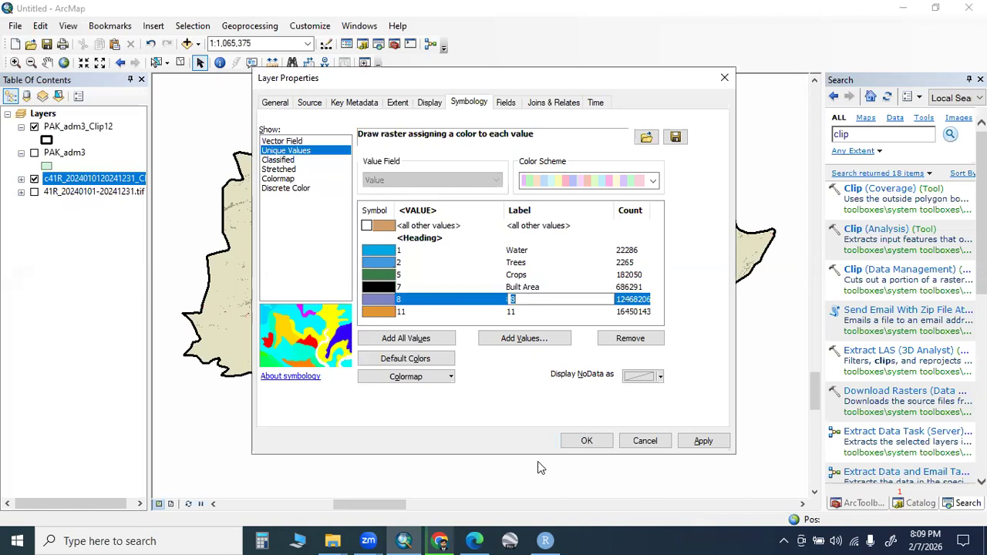
{"action": "key", "text": "alt+Tab"}
{"action": "left_click_drag", "start_coordinate": [549, 423], "coordinate": [496, 423]}
{"action": "key", "text": "alt+Tab"}
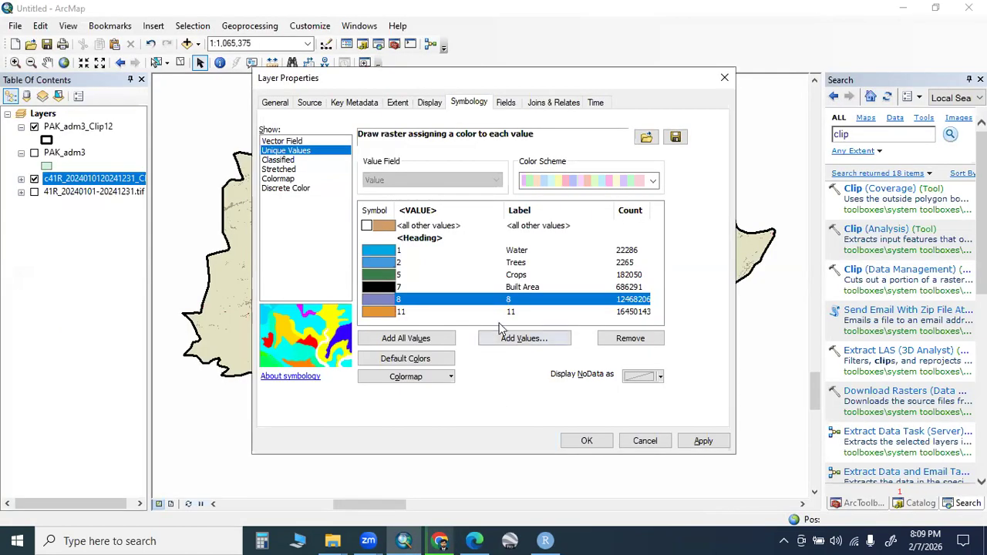
{"action": "left_click", "coordinate": [517, 301]}
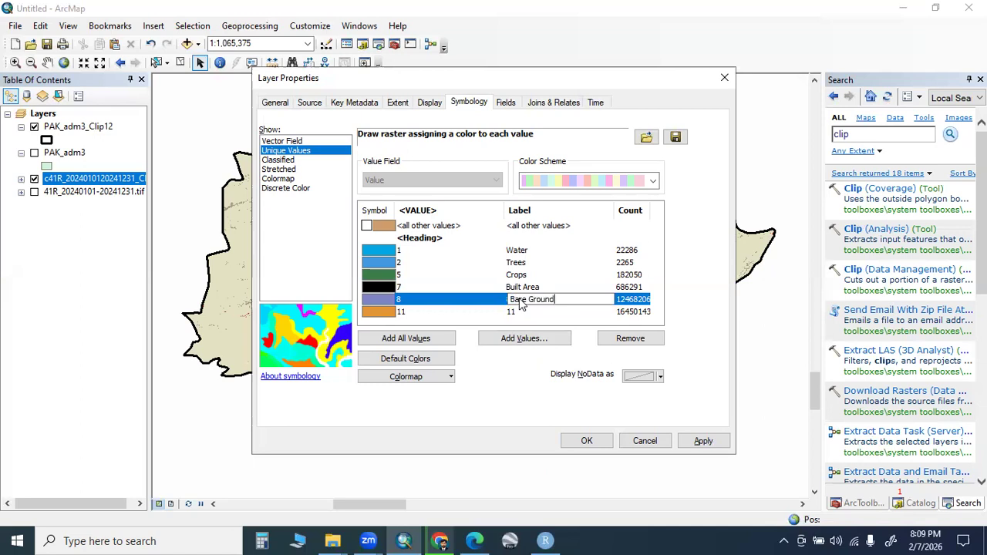
{"action": "key", "text": "Return"}
Step: Look up class 11 in the browser's land cover table and label raster value 11 as Rangeland
{"action": "left_click", "coordinate": [515, 312]}
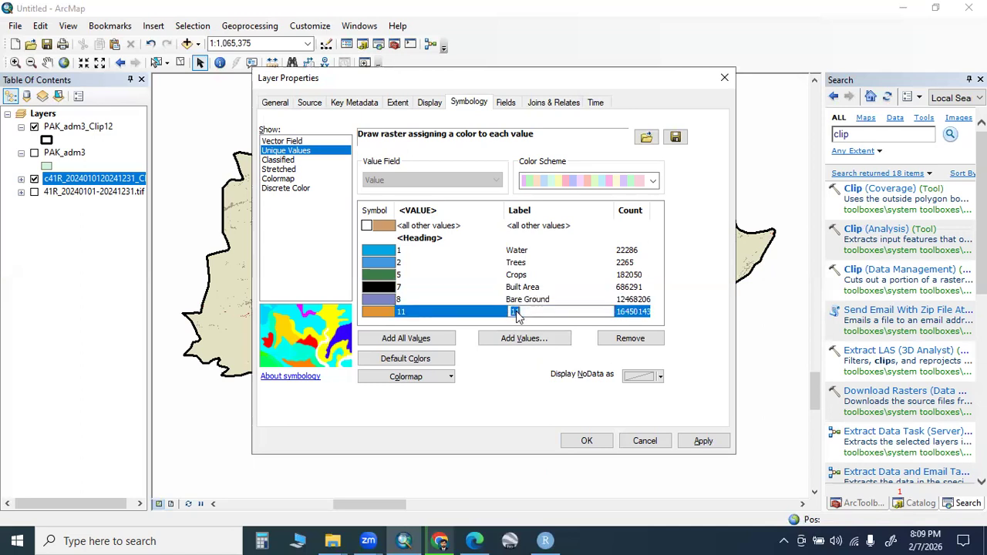
{"action": "key", "text": "alt+Tab"}
{"action": "scroll", "coordinate": [501, 473], "scroll_direction": "down", "scroll_amount": 1}
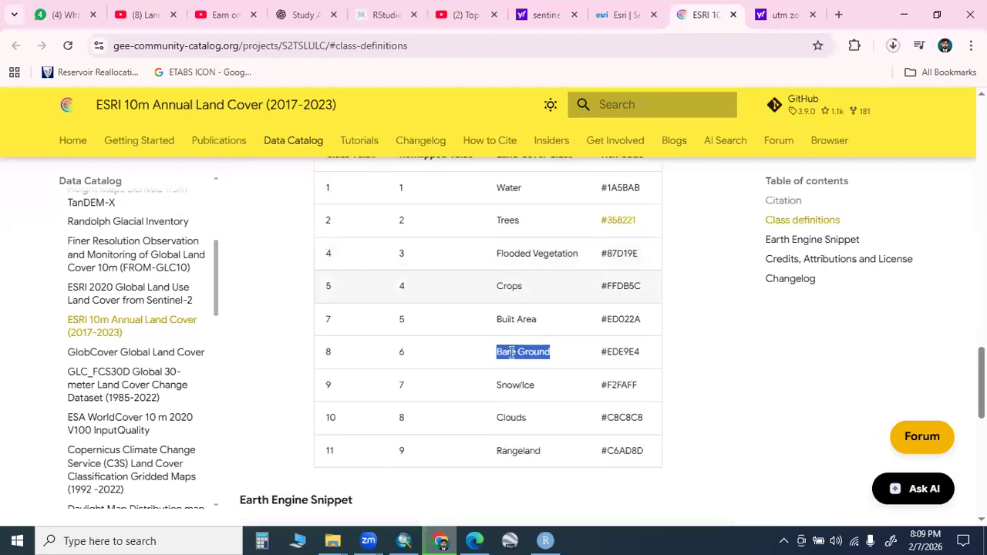
{"action": "key", "text": "alt+Tab"}
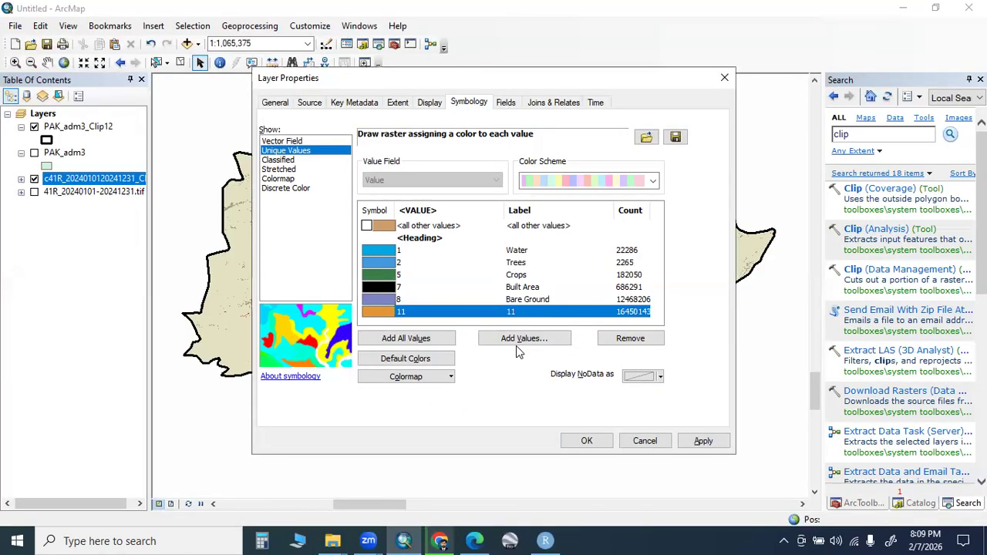
{"action": "left_click", "coordinate": [522, 311]}
{"action": "type", "text": "Rangeland"}
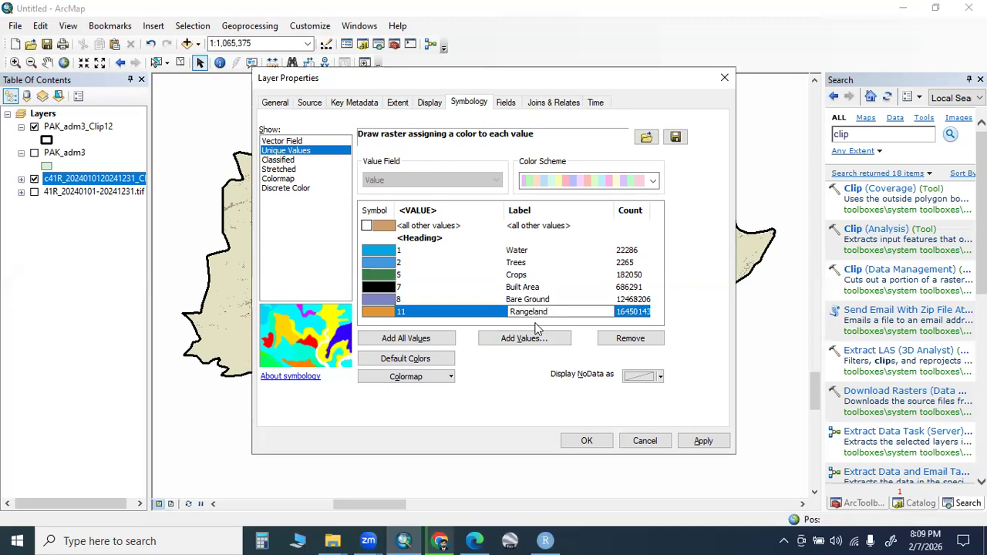
Step: Apply the edited class labels to the clipped land cover raster and close its layer properties
{"action": "left_click", "coordinate": [384, 265]}
{"action": "right_click", "coordinate": [385, 264]}
{"action": "left_click", "coordinate": [378, 264]}
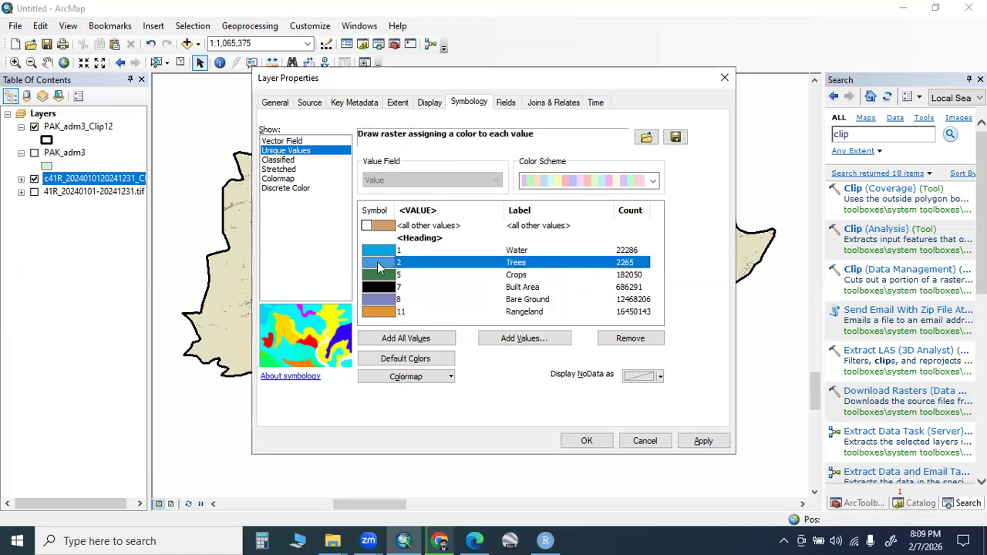
{"action": "left_click", "coordinate": [378, 265]}
{"action": "left_click", "coordinate": [377, 266]}
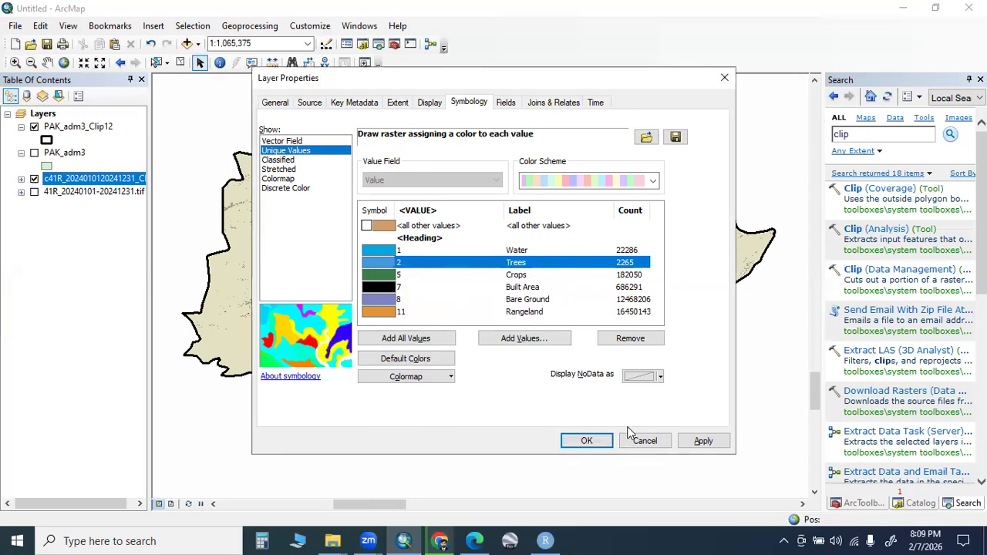
{"action": "left_click", "coordinate": [702, 441]}
{"action": "left_click", "coordinate": [587, 442]}
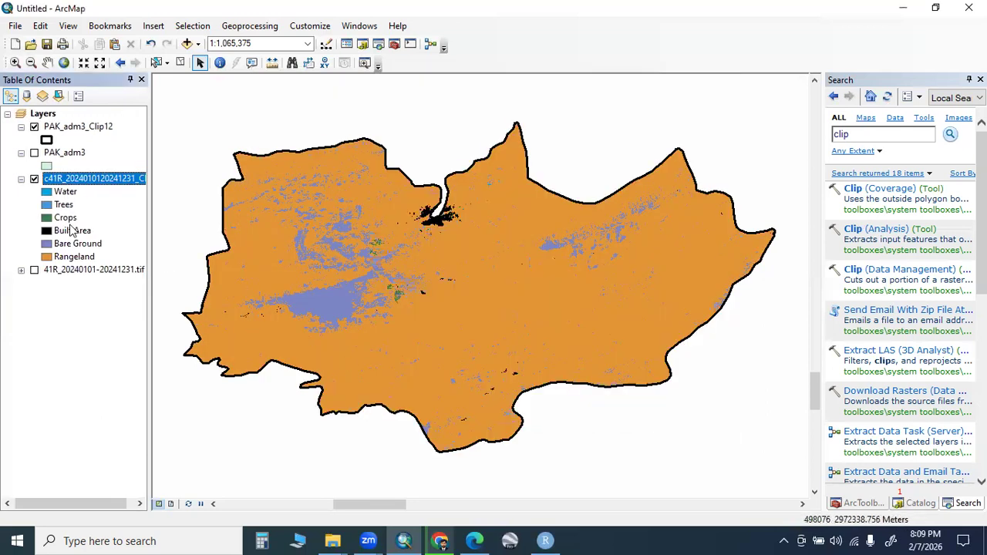
Step: Change the Trees class colour to green with RGB values 26, 176, 0
{"action": "double_click", "coordinate": [46, 205]}
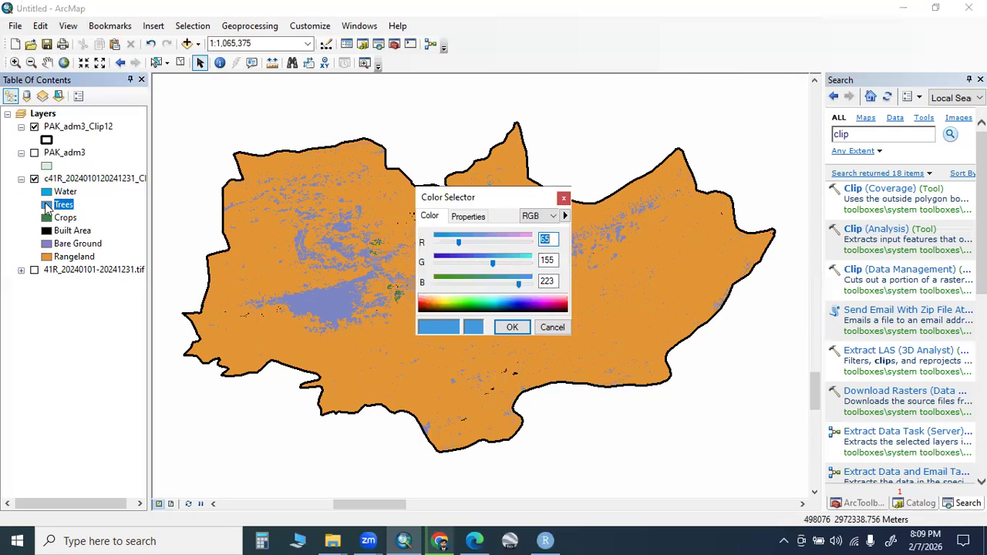
{"action": "left_click", "coordinate": [465, 307]}
{"action": "left_click_drag", "start_coordinate": [464, 303], "coordinate": [464, 306]}
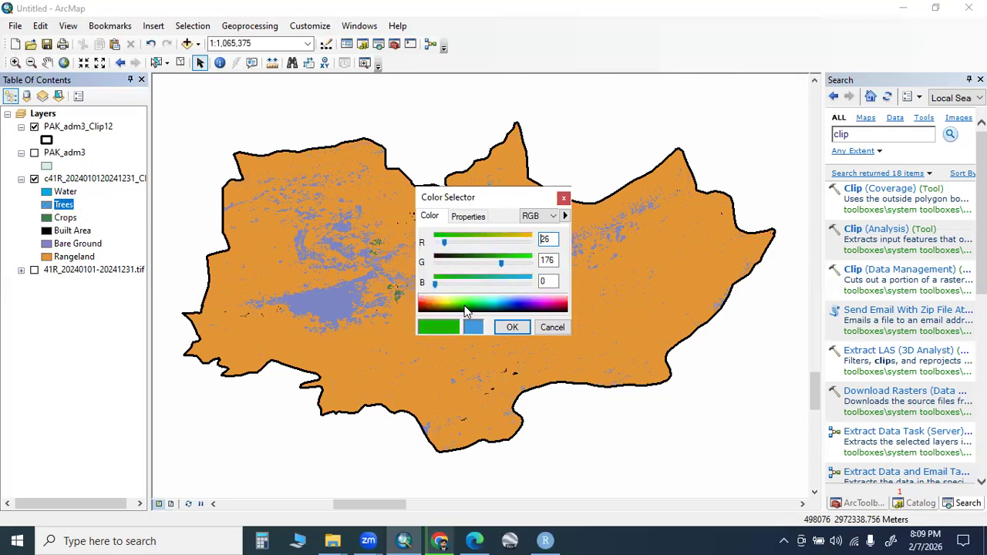
{"action": "left_click", "coordinate": [512, 327]}
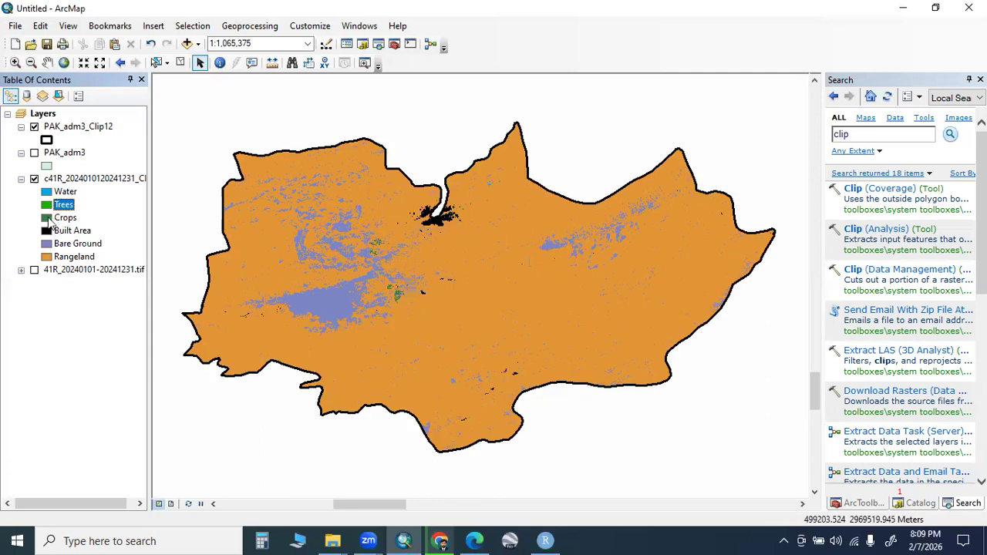
Step: Set the fill colour of the Crops class to a bright yellow-green
{"action": "double_click", "coordinate": [47, 219]}
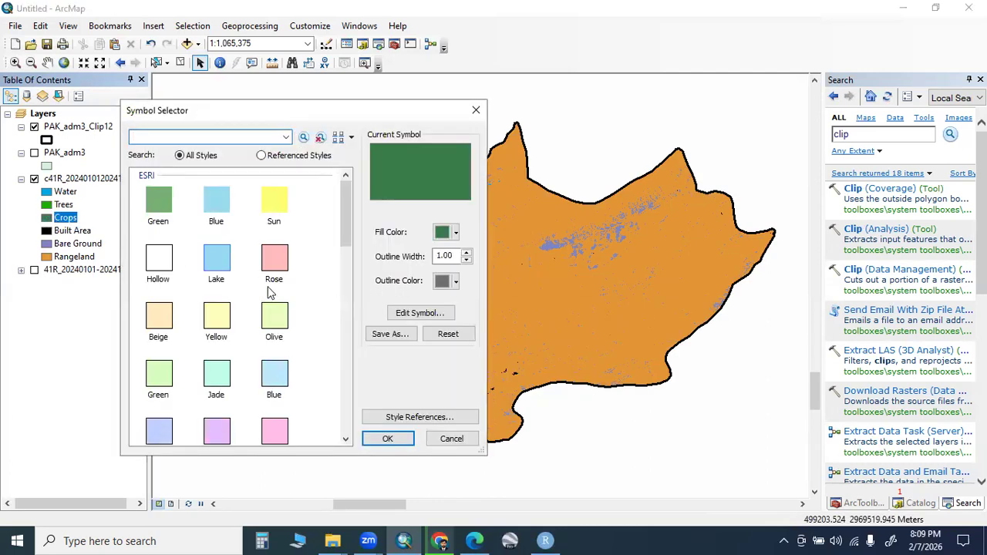
{"action": "scroll", "coordinate": [214, 310], "scroll_direction": "down", "scroll_amount": 1}
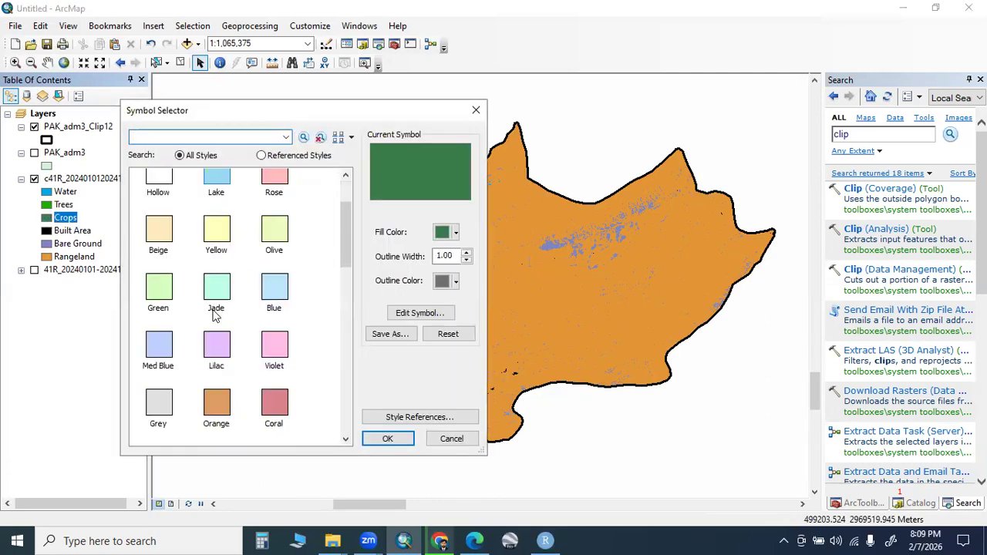
{"action": "left_click", "coordinate": [455, 234]}
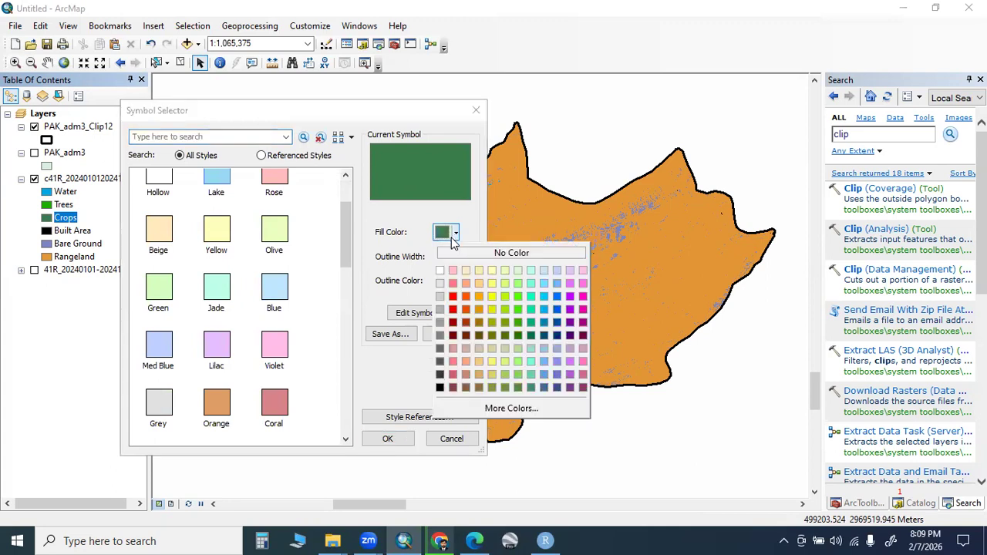
{"action": "left_click", "coordinate": [503, 310]}
{"action": "left_click", "coordinate": [395, 437]}
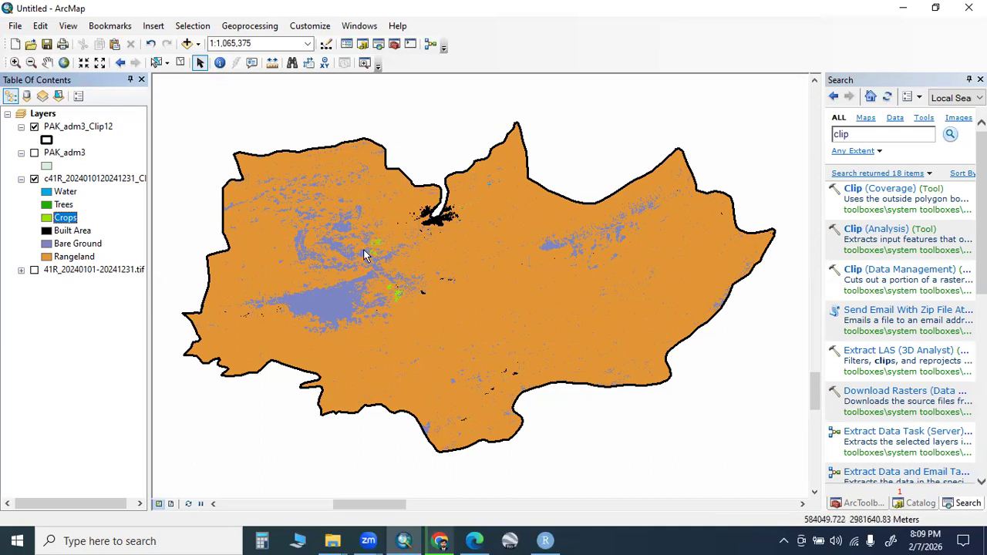
Step: Set the fill colour of the Built Area class to red
{"action": "left_click", "coordinate": [47, 231]}
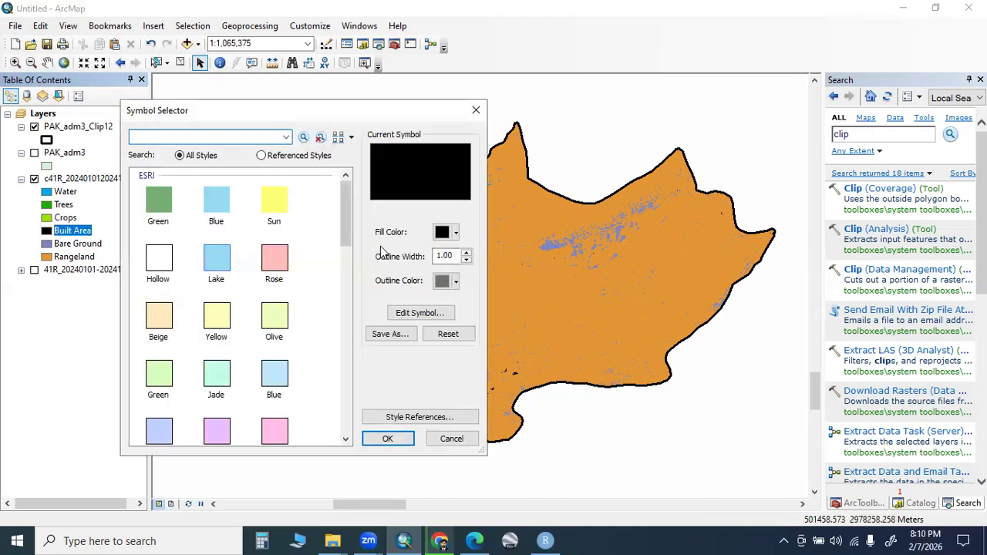
{"action": "left_click", "coordinate": [456, 232]}
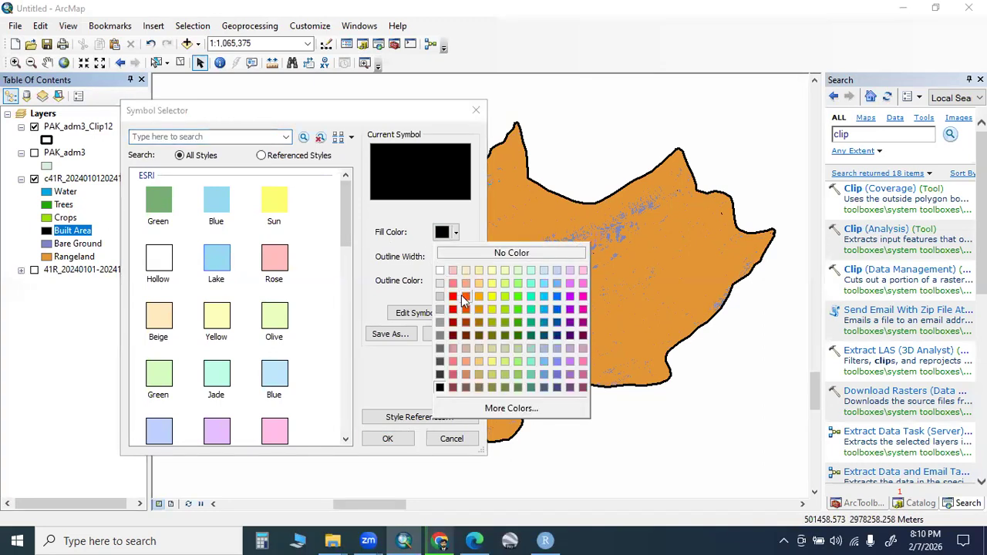
{"action": "left_click", "coordinate": [465, 299]}
{"action": "left_click", "coordinate": [388, 439]}
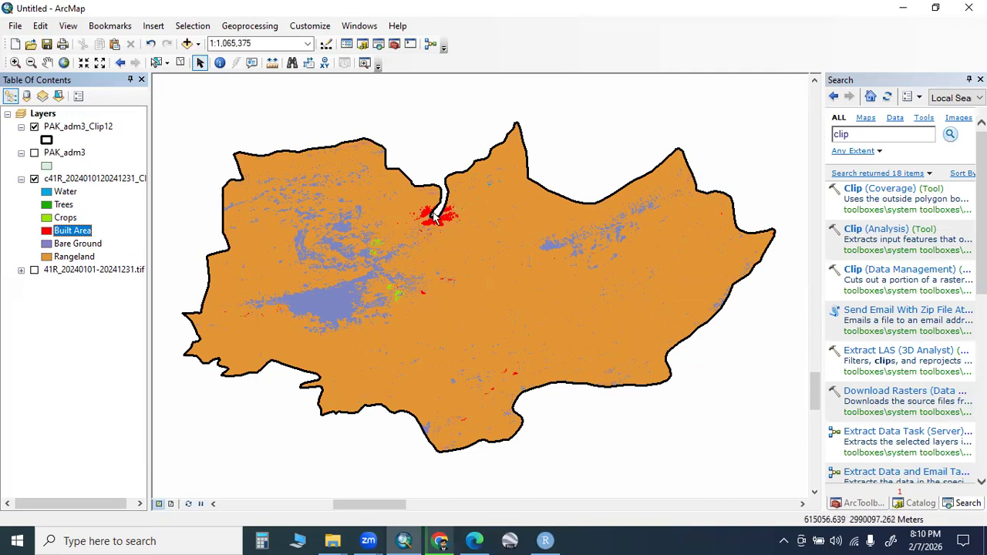
Step: Set the fill colour of the Bare Ground class to dark reddish brown
{"action": "left_click", "coordinate": [47, 244]}
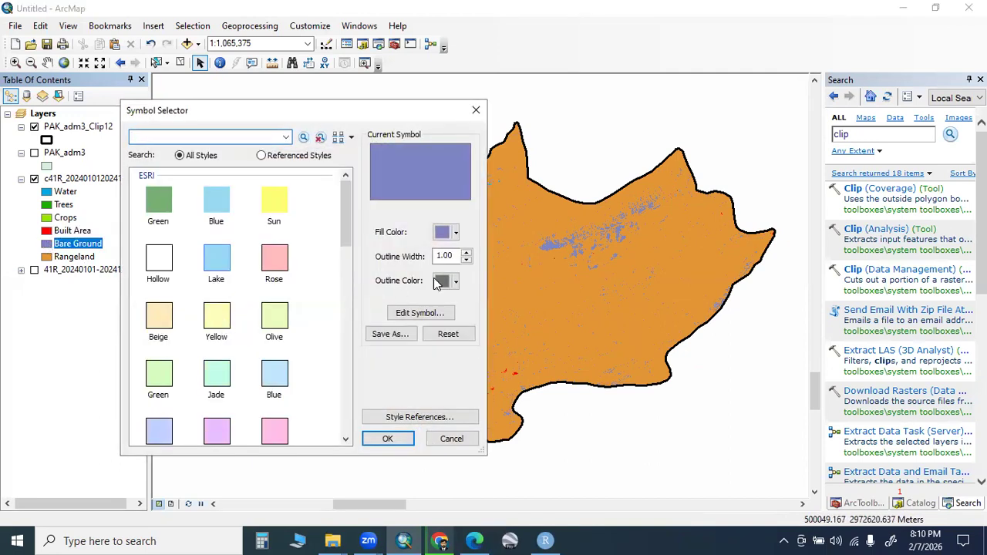
{"action": "left_click", "coordinate": [455, 233]}
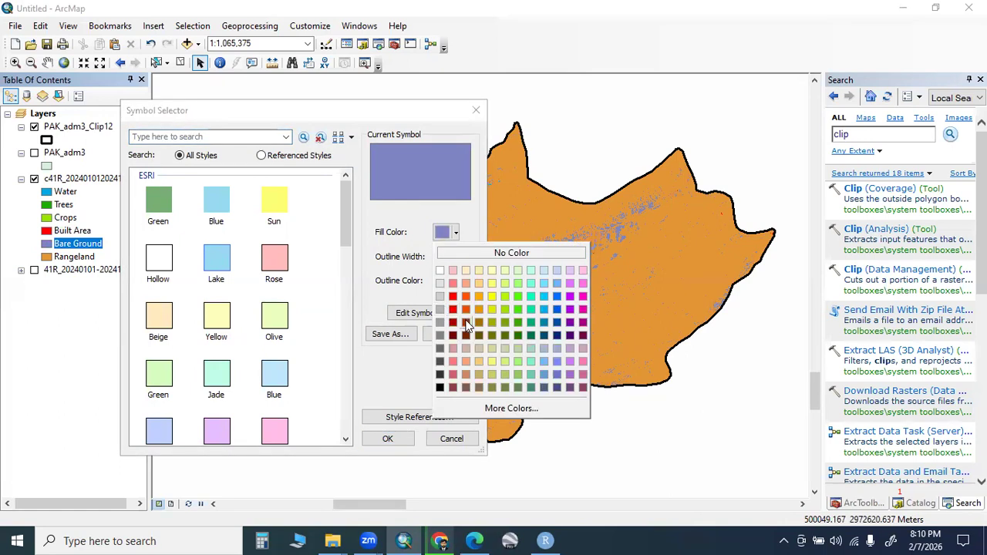
{"action": "left_click", "coordinate": [467, 326]}
{"action": "left_click", "coordinate": [388, 438]}
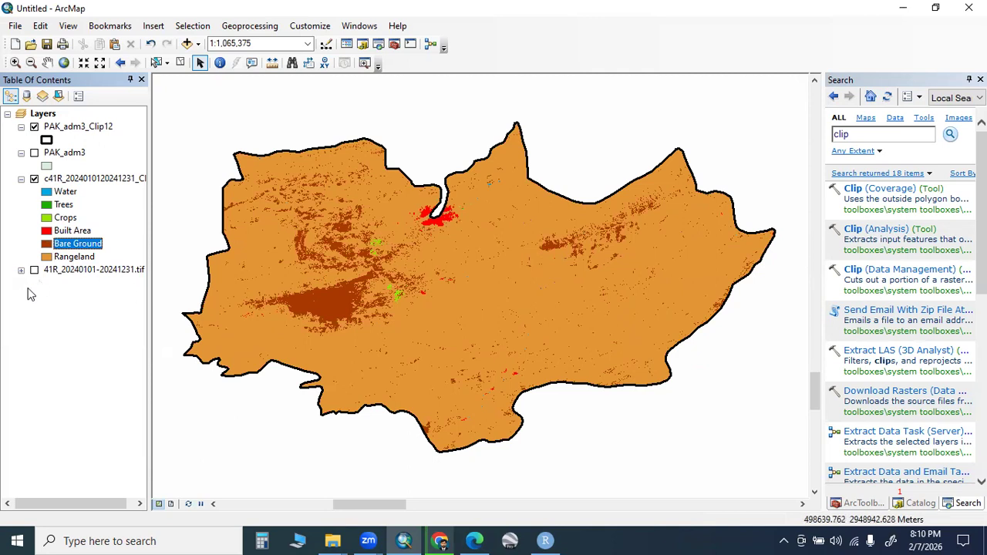
{"action": "left_click", "coordinate": [47, 257]}
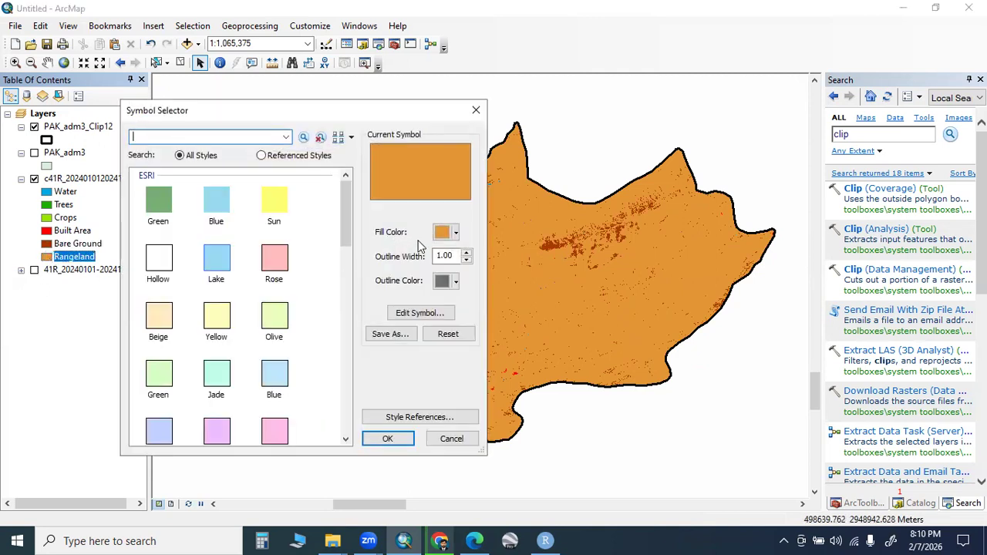
{"action": "left_click", "coordinate": [474, 110]}
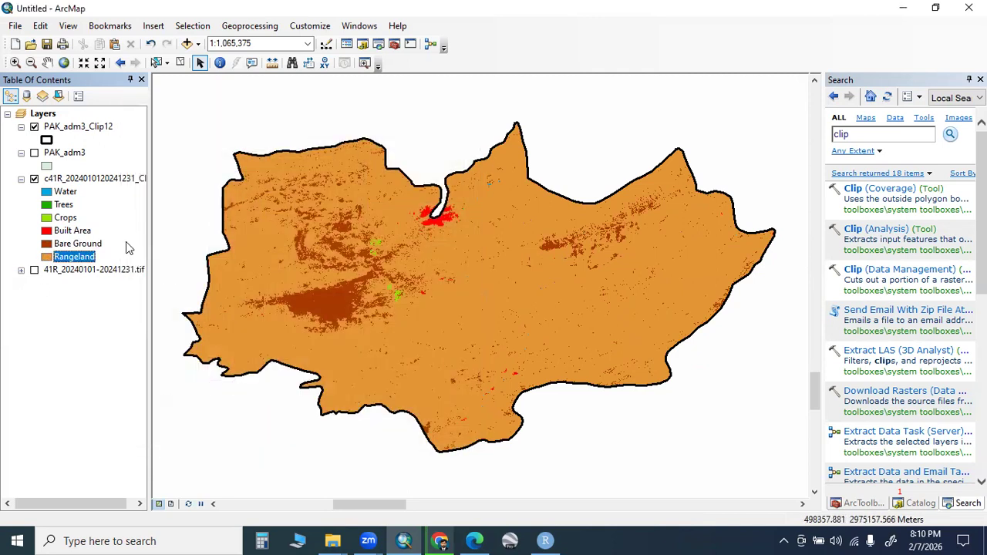